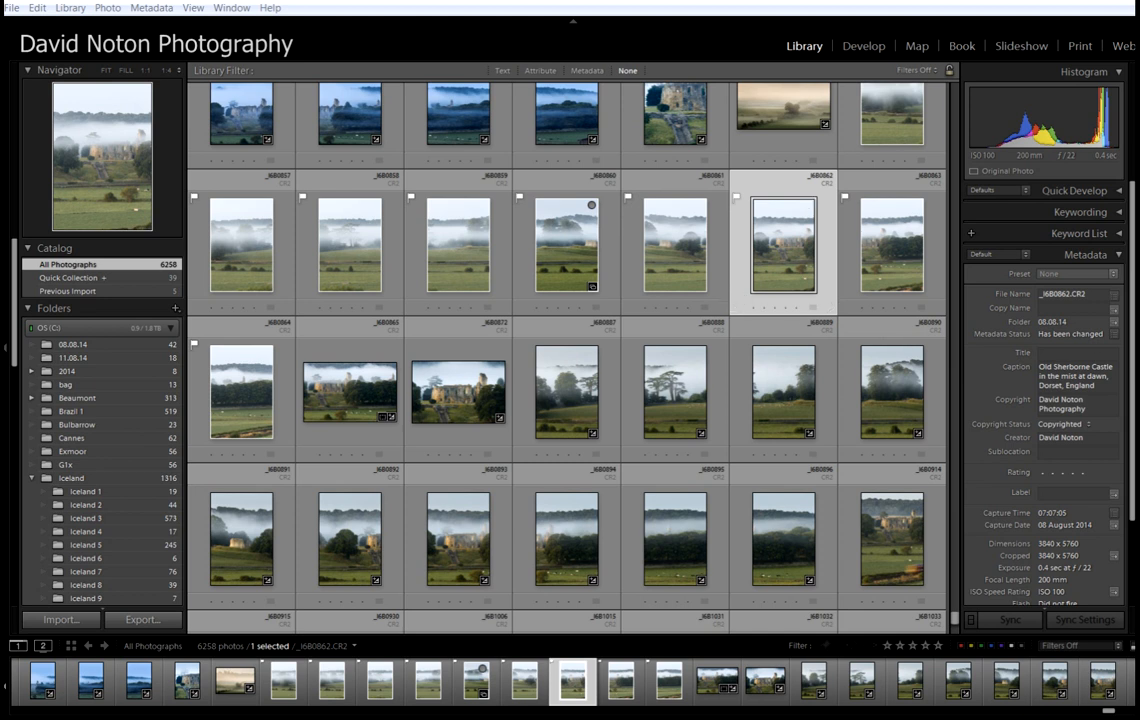
Open the selected castle photo for developing and set Blacks to -24 and Whites to +19
mouse_move(1132, 330)
mouse_down()
mouse_move(1132, 342)
mouse_move(1132, 328)
mouse_up()
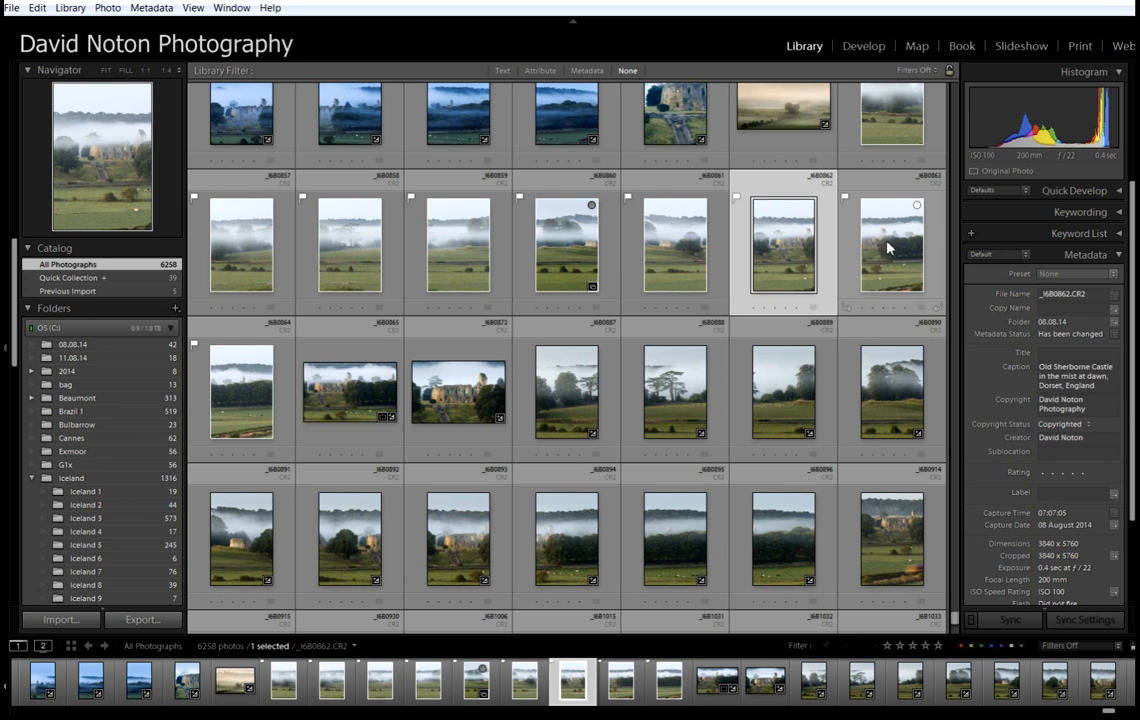
click(860, 46)
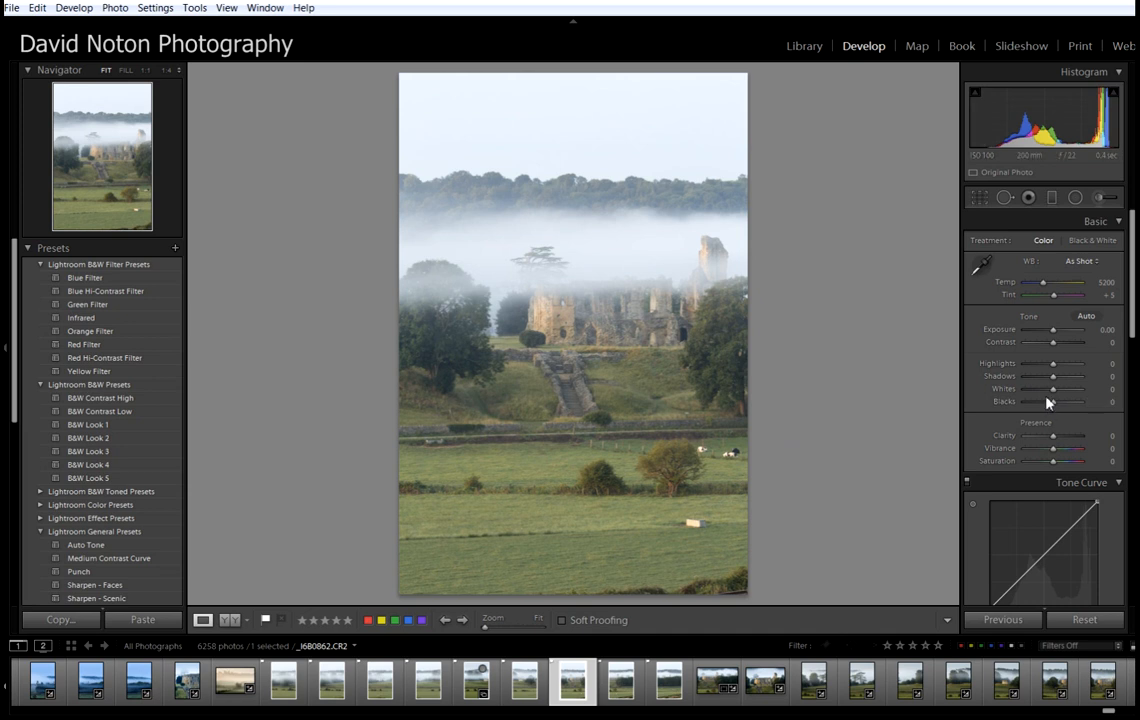
drag(1056, 407, 1054, 407)
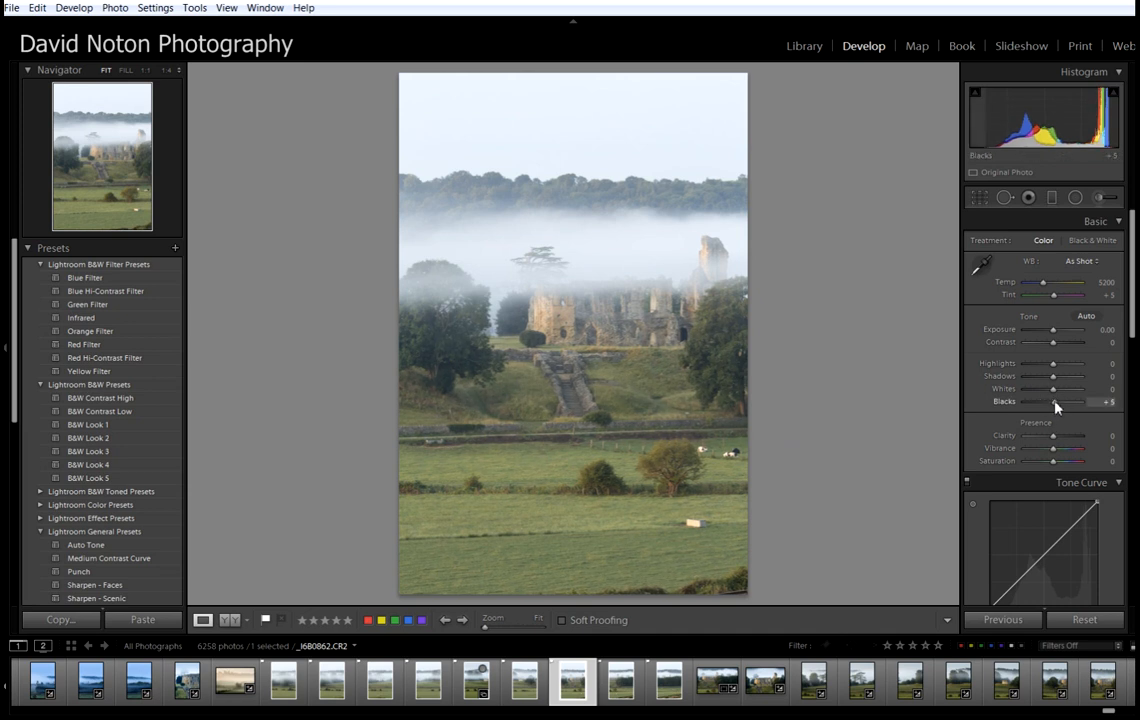
alt+click(1056, 406)
mouse_move(1056, 406)
mouse_down()
mouse_move(1036, 404)
mouse_move(1044, 410)
mouse_up()
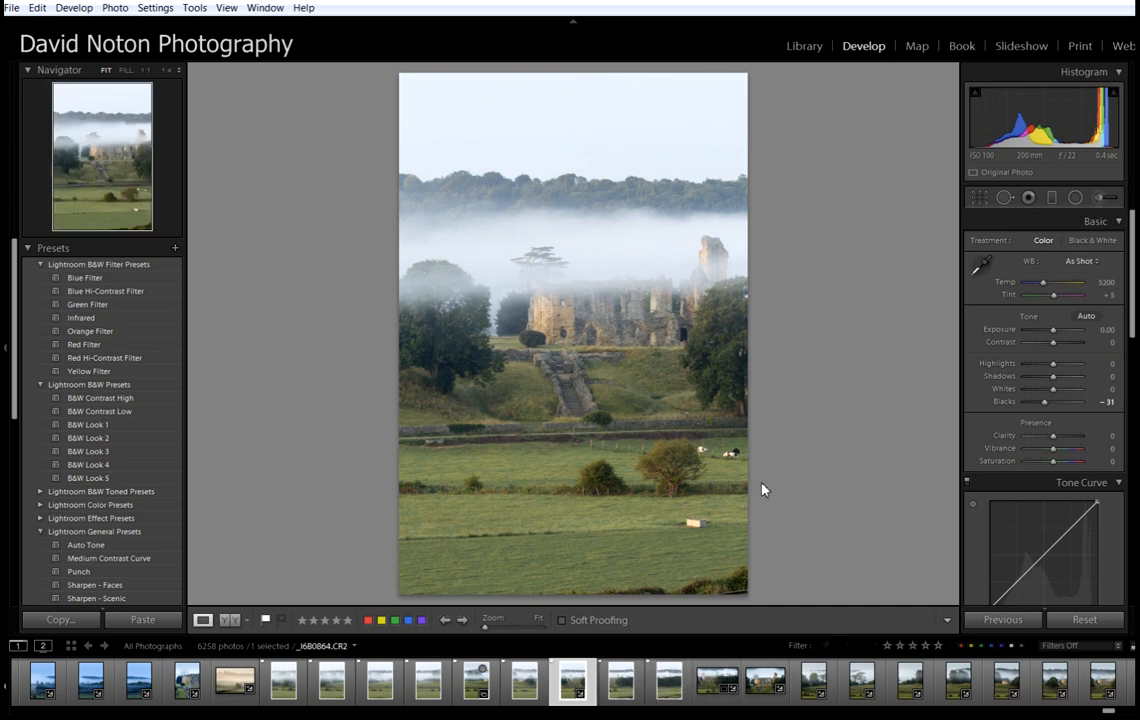
key(alt)
drag(1046, 406, 1046, 405)
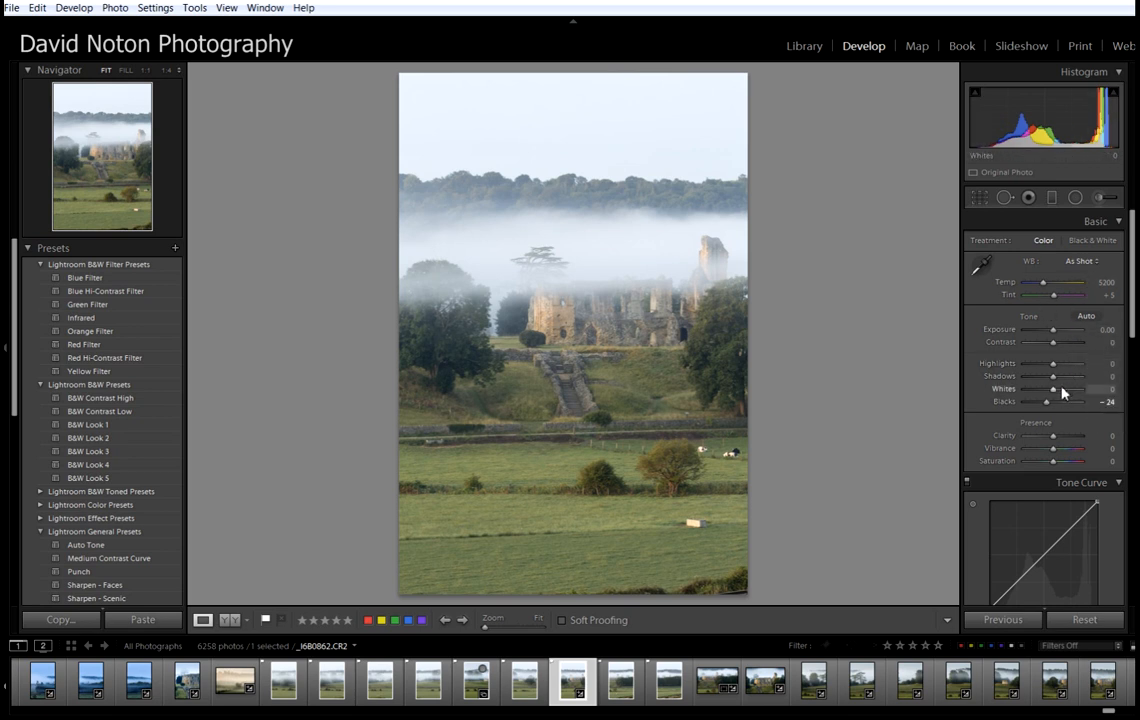
drag(1057, 394, 1062, 396)
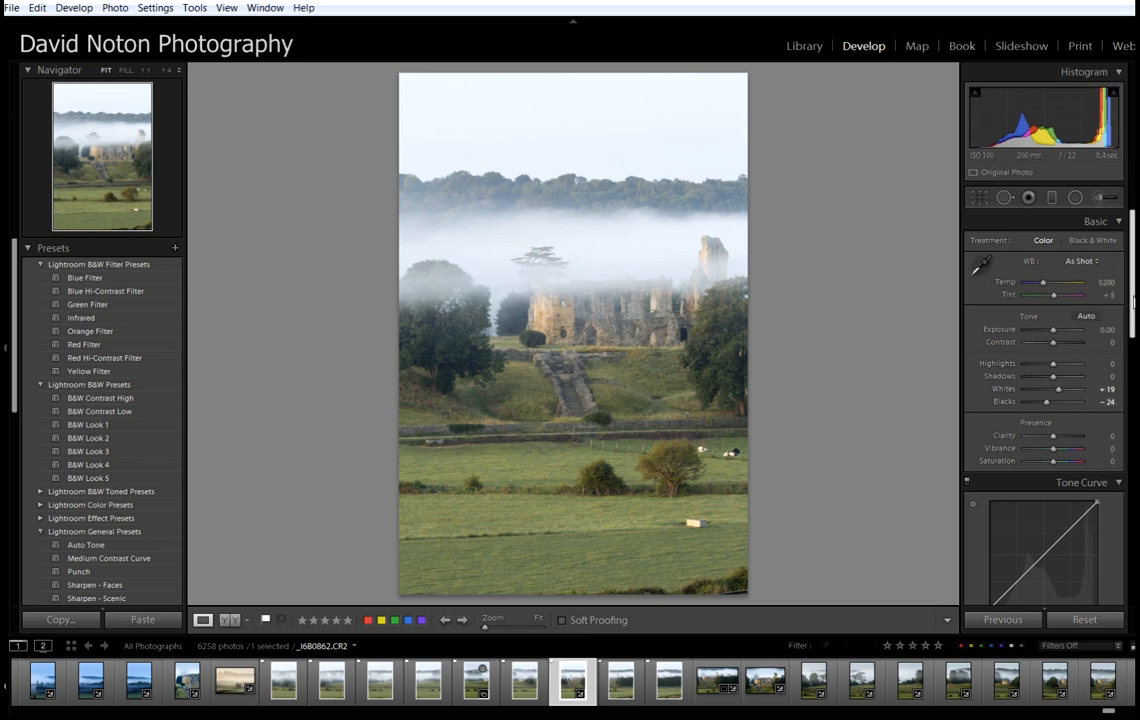
Shape the RGB point curve with a lowered shadow point and an upper highlight point, and set Vibrance to +12
drag(1133, 300, 1133, 335)
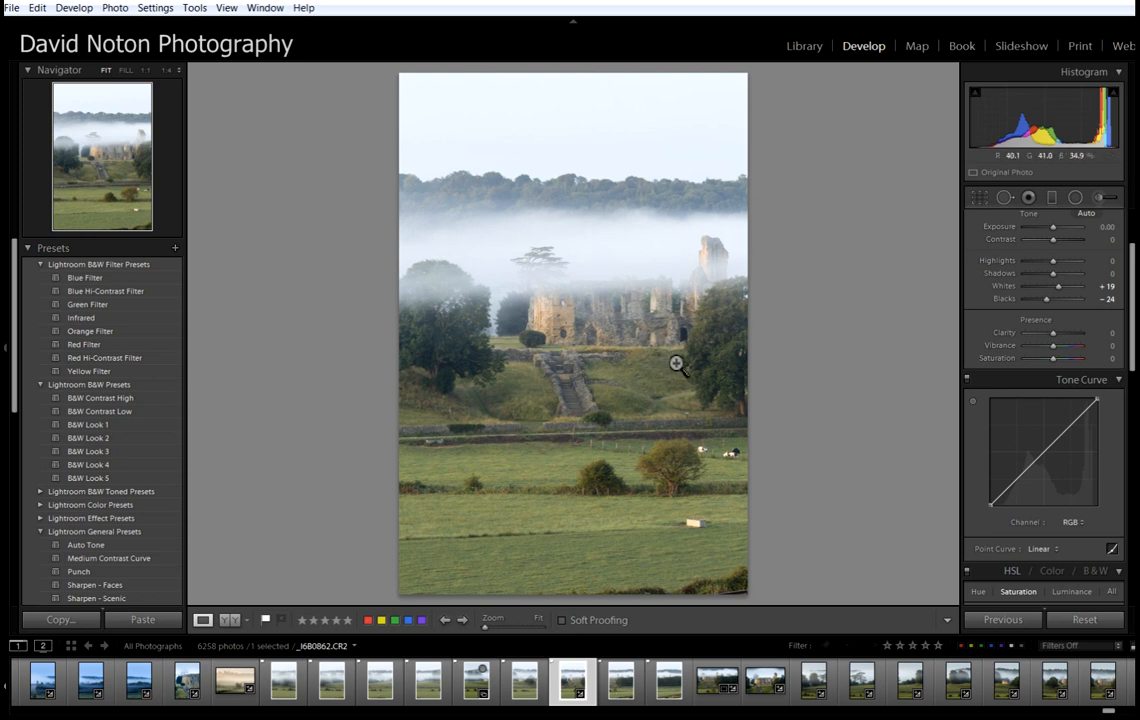
click(1019, 477)
drag(1019, 478, 1022, 481)
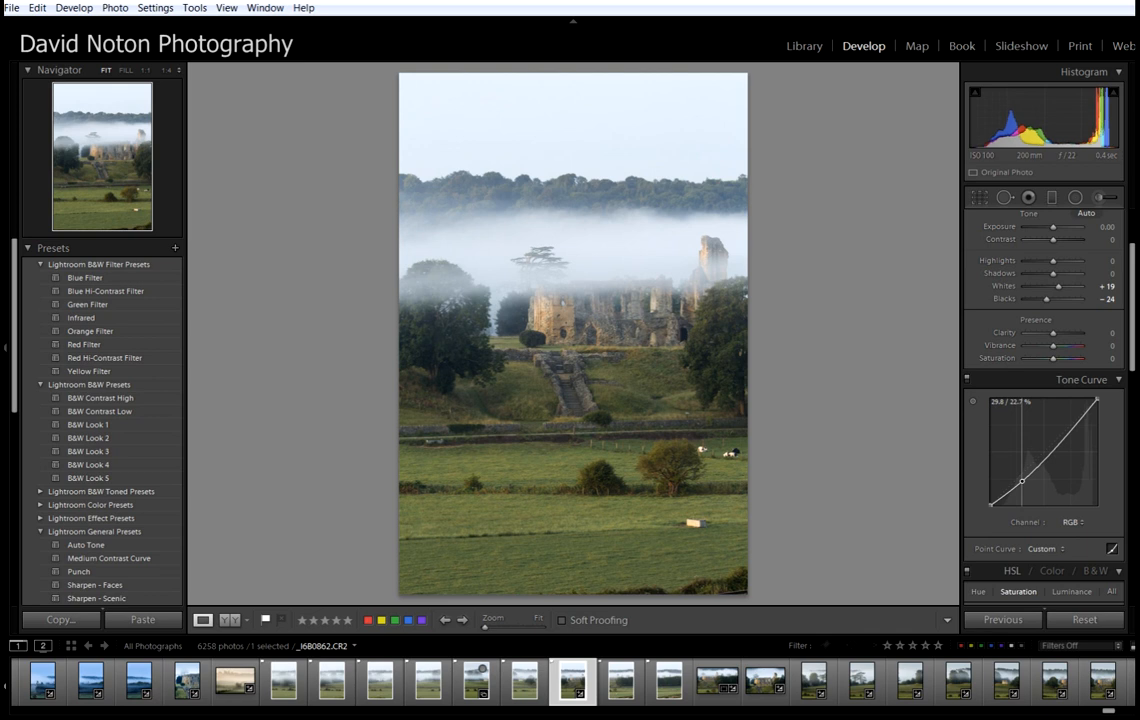
click(1081, 415)
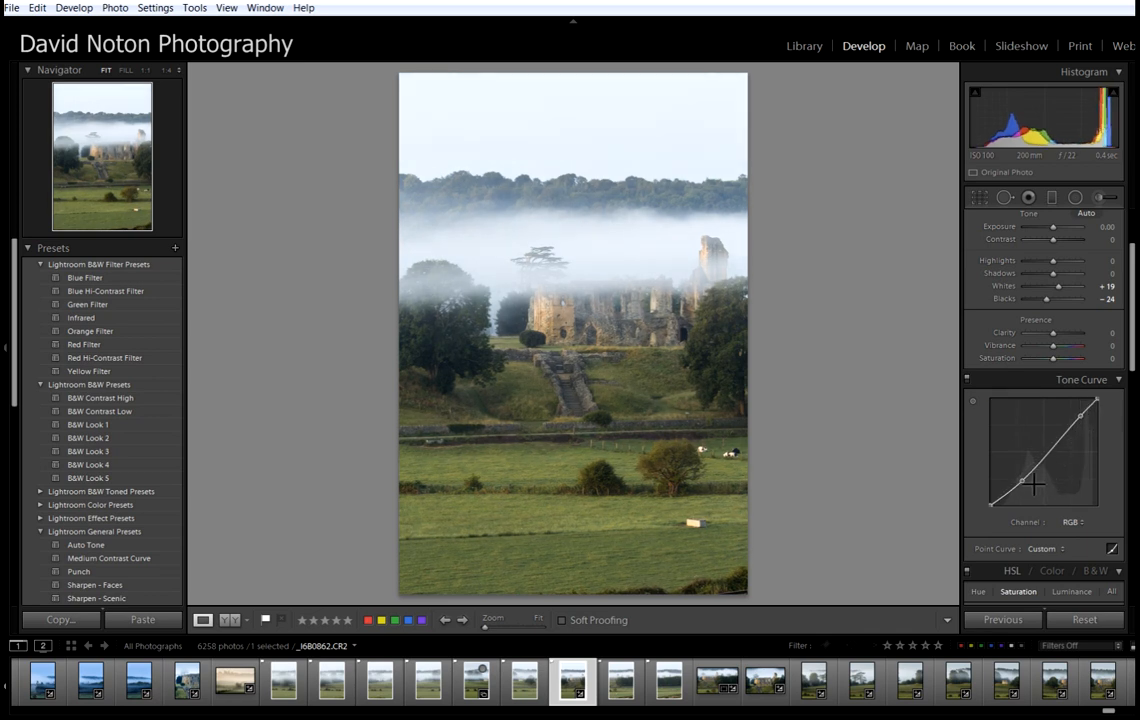
drag(1021, 481, 1022, 481)
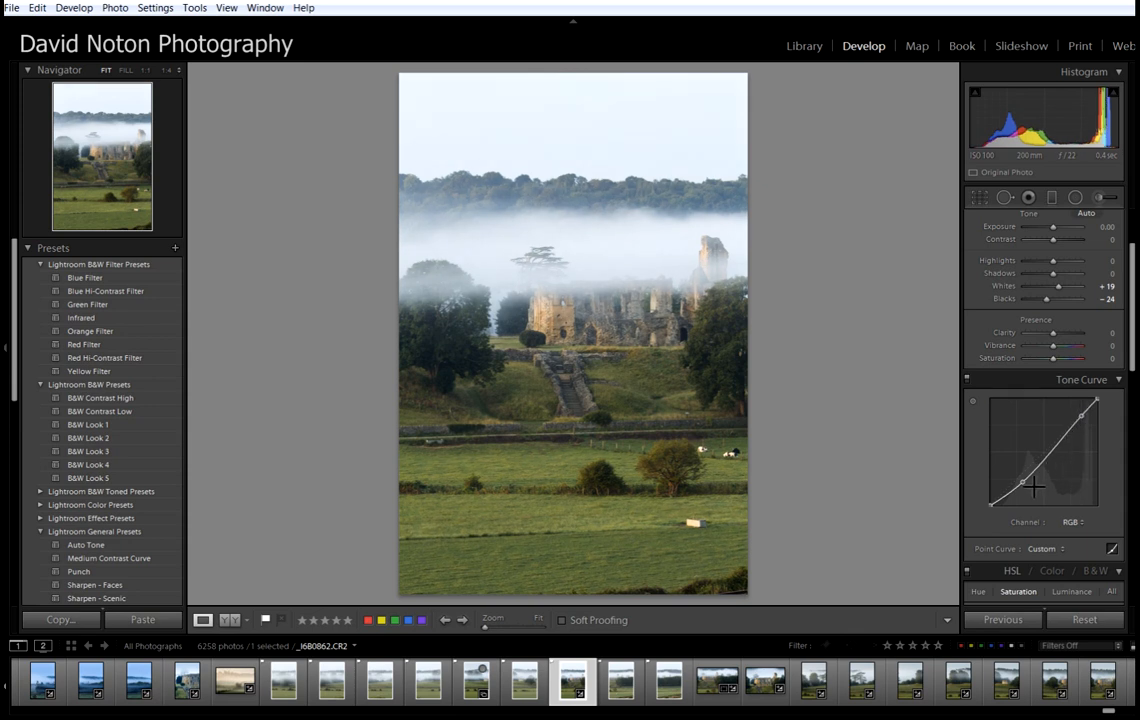
drag(1022, 482, 1024, 483)
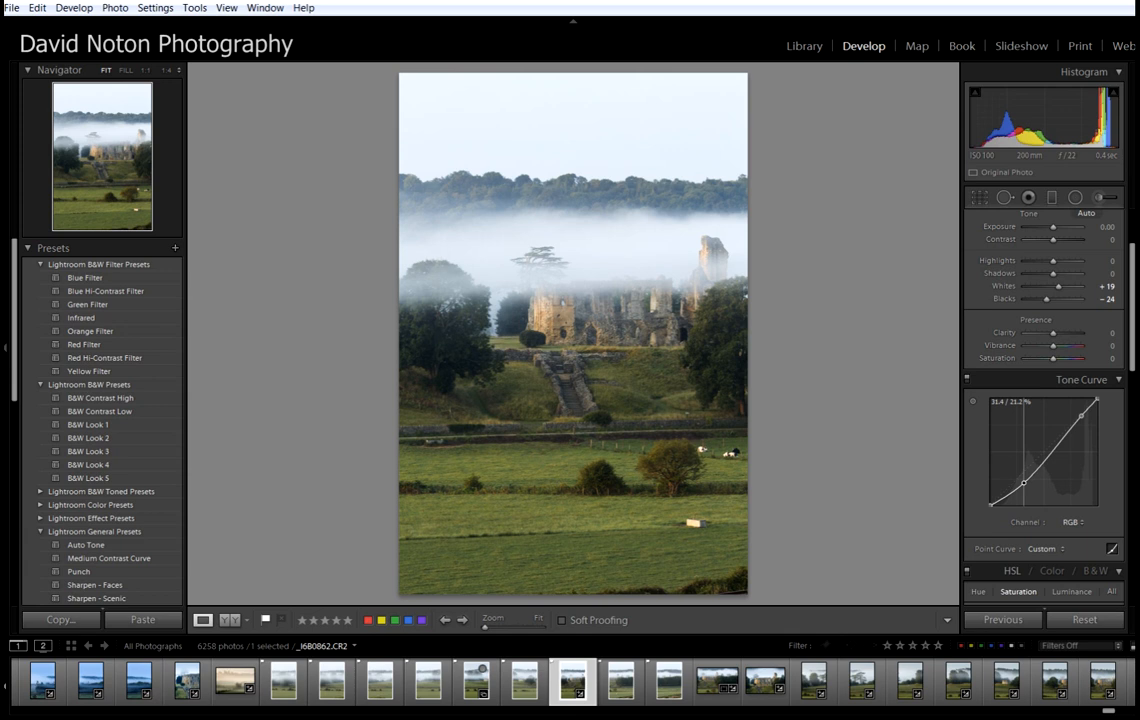
drag(1081, 421, 1080, 423)
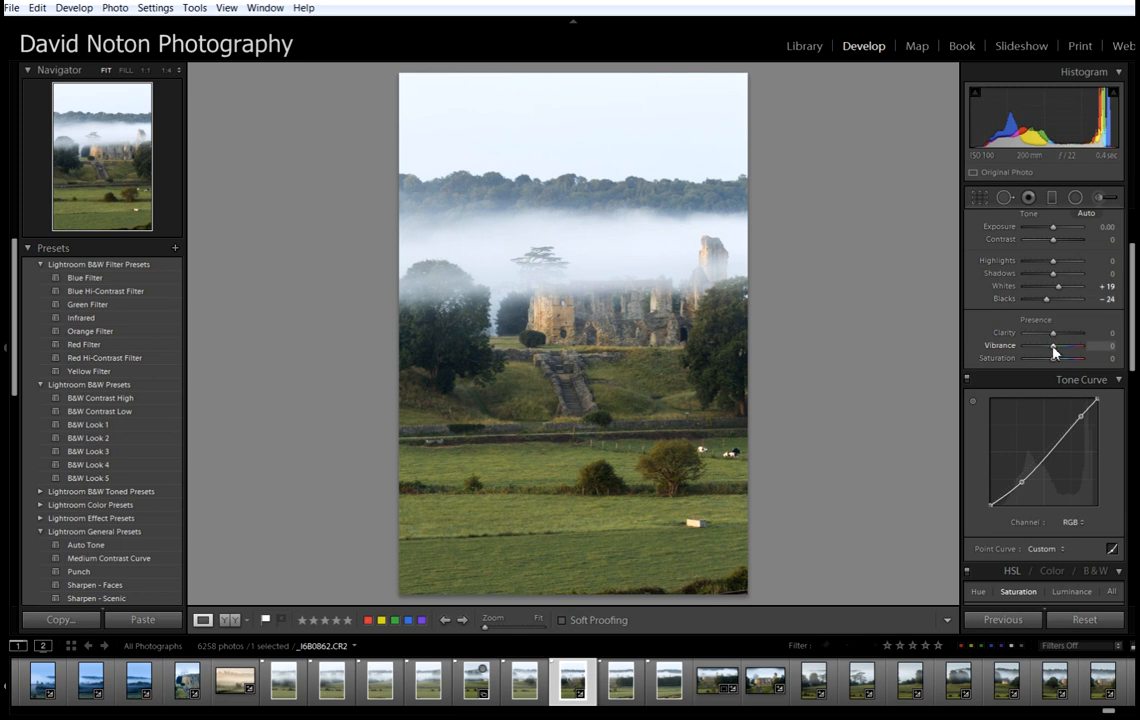
drag(1056, 348, 1058, 348)
Apply the Sharpen - Scenic preset and raise the sharpening Masking to 19
scroll(1066, 351, down, 1)
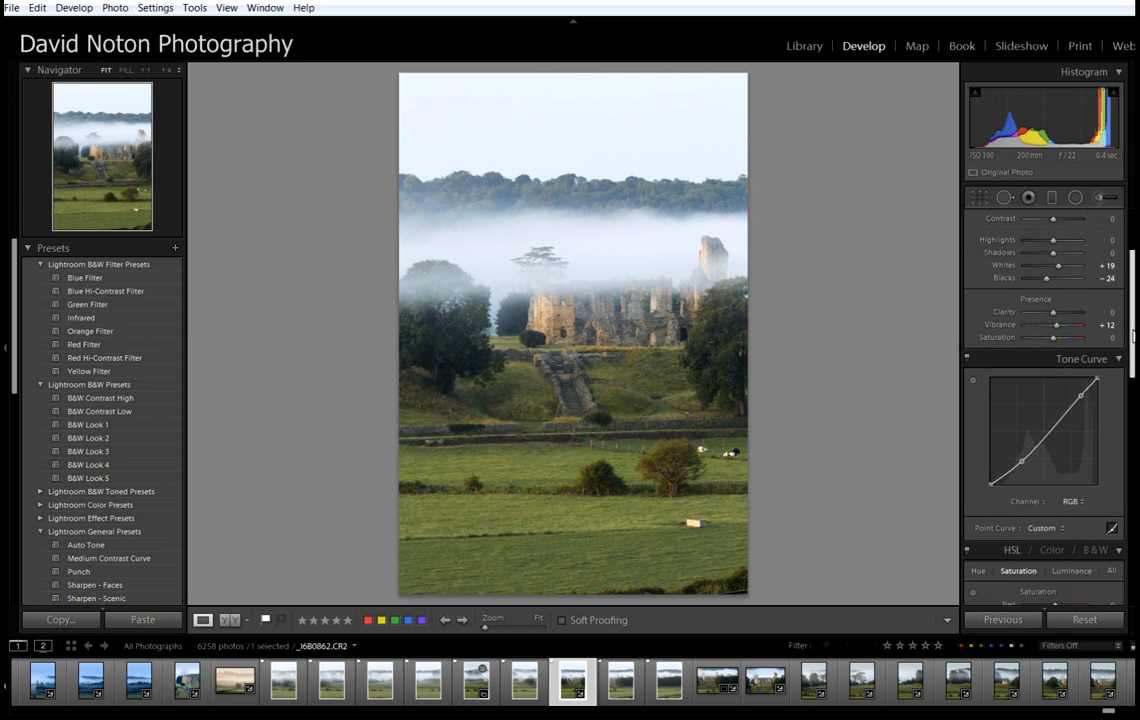
scroll(1122, 357, down, 8)
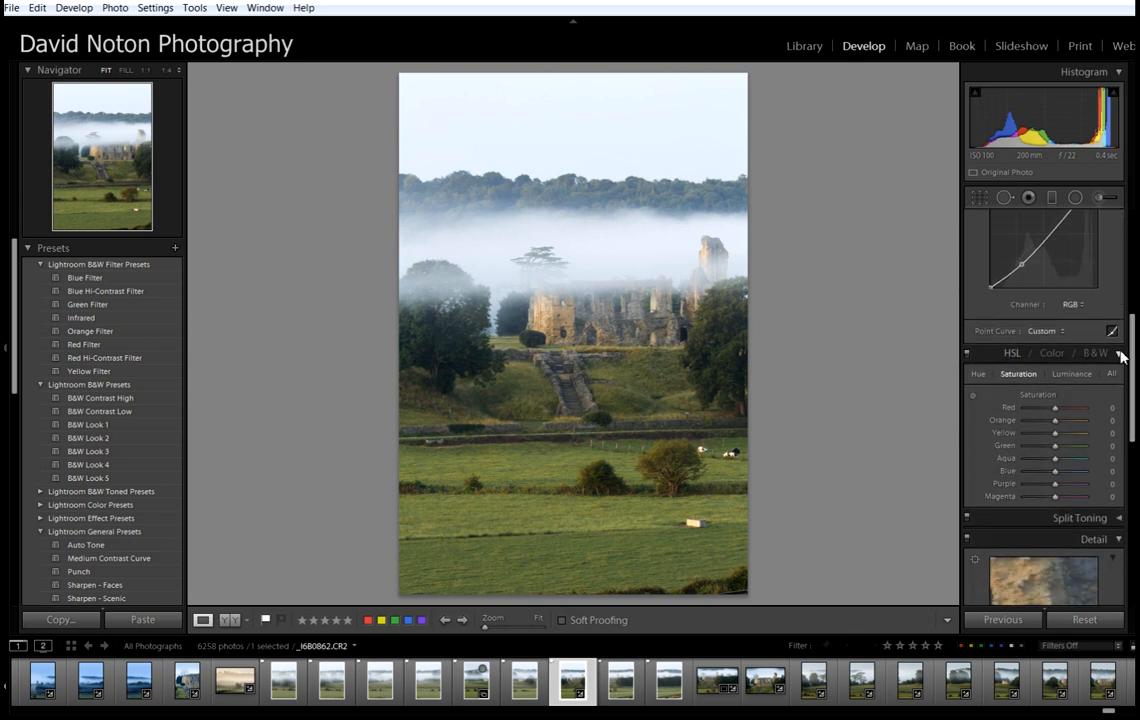
click(1120, 355)
scroll(1128, 380, down, 5)
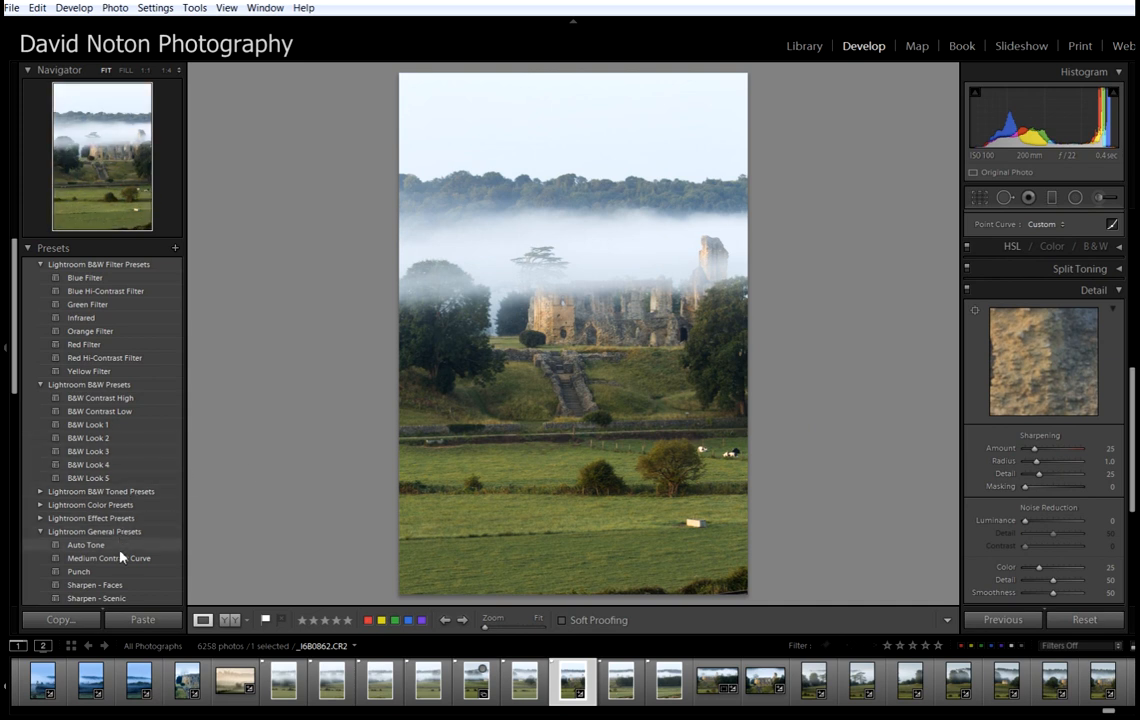
click(111, 598)
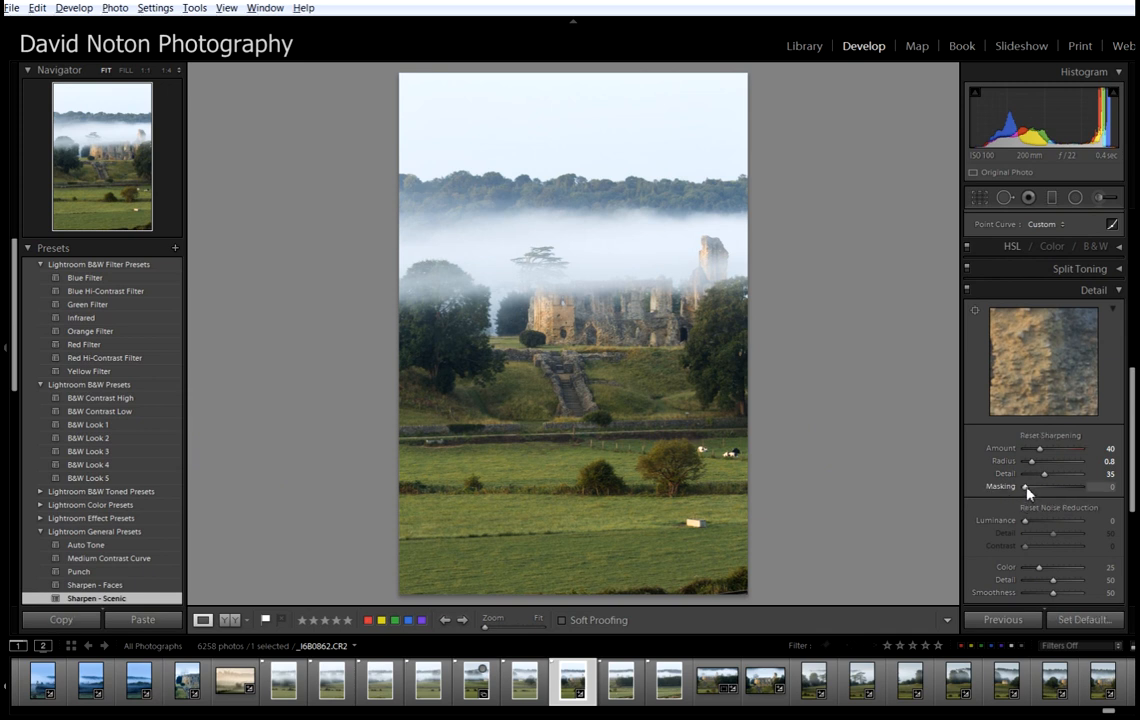
drag(1026, 487, 1035, 489)
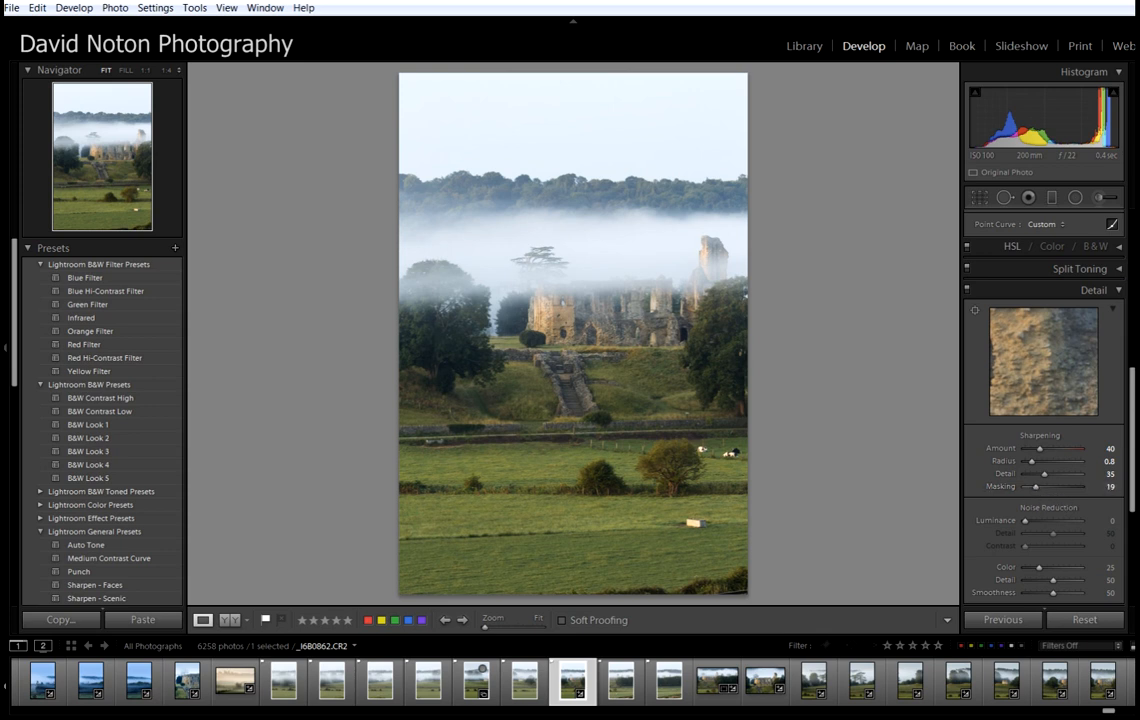
Enable the lens profile corrections, switching them off and on to compare their effect before leaving them enabled
drag(1131, 441, 1133, 522)
click(1021, 417)
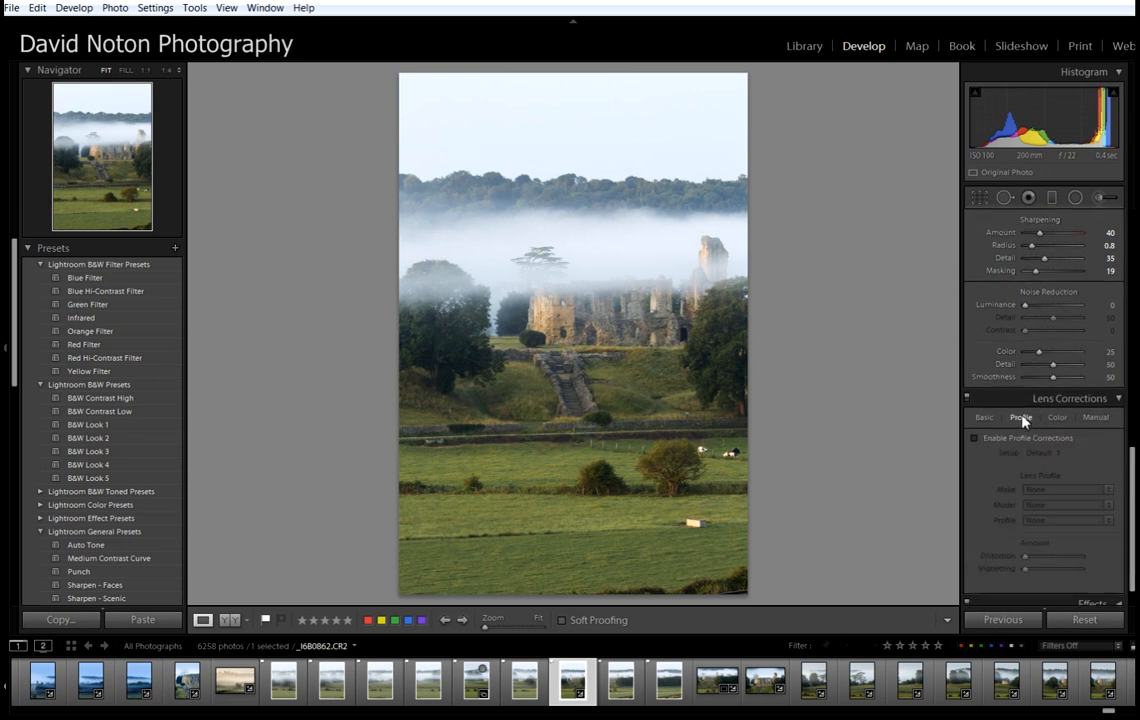
click(975, 440)
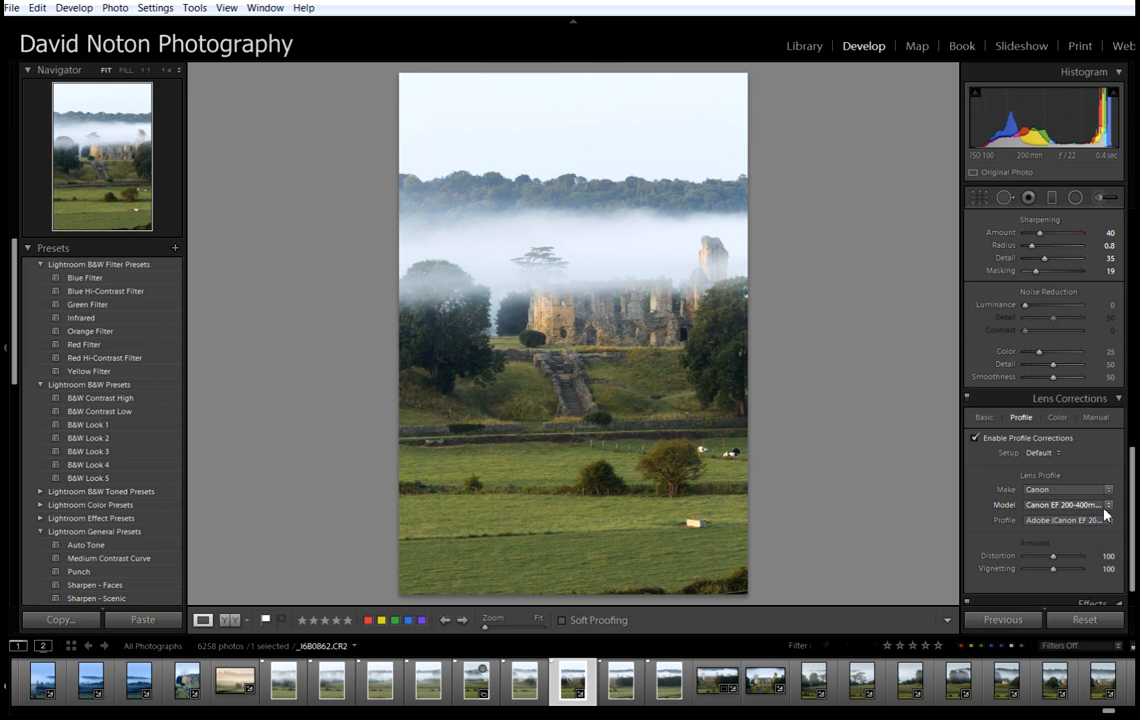
click(976, 440)
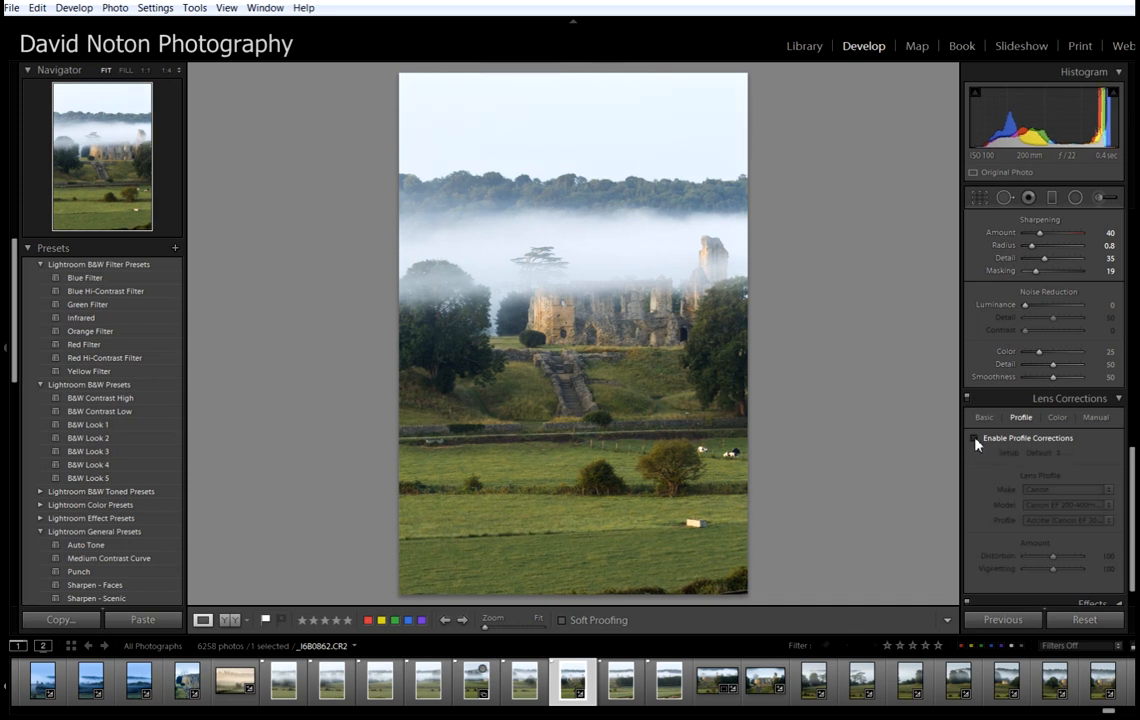
click(976, 441)
click(977, 441)
click(976, 441)
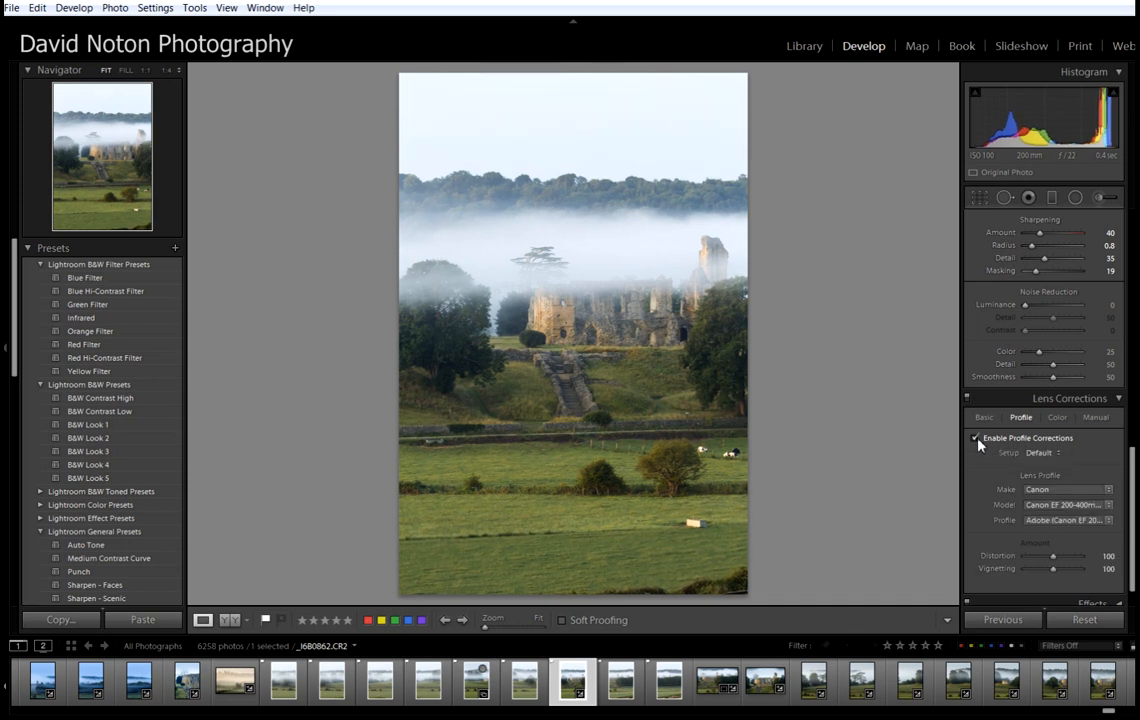
click(977, 441)
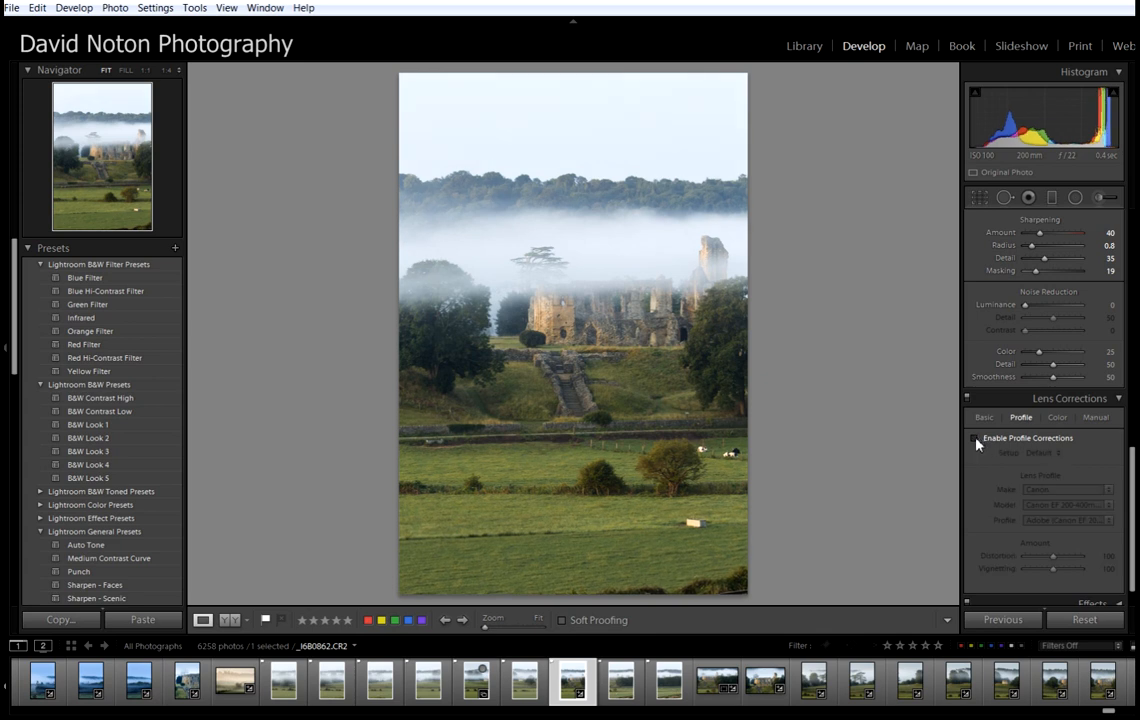
click(977, 441)
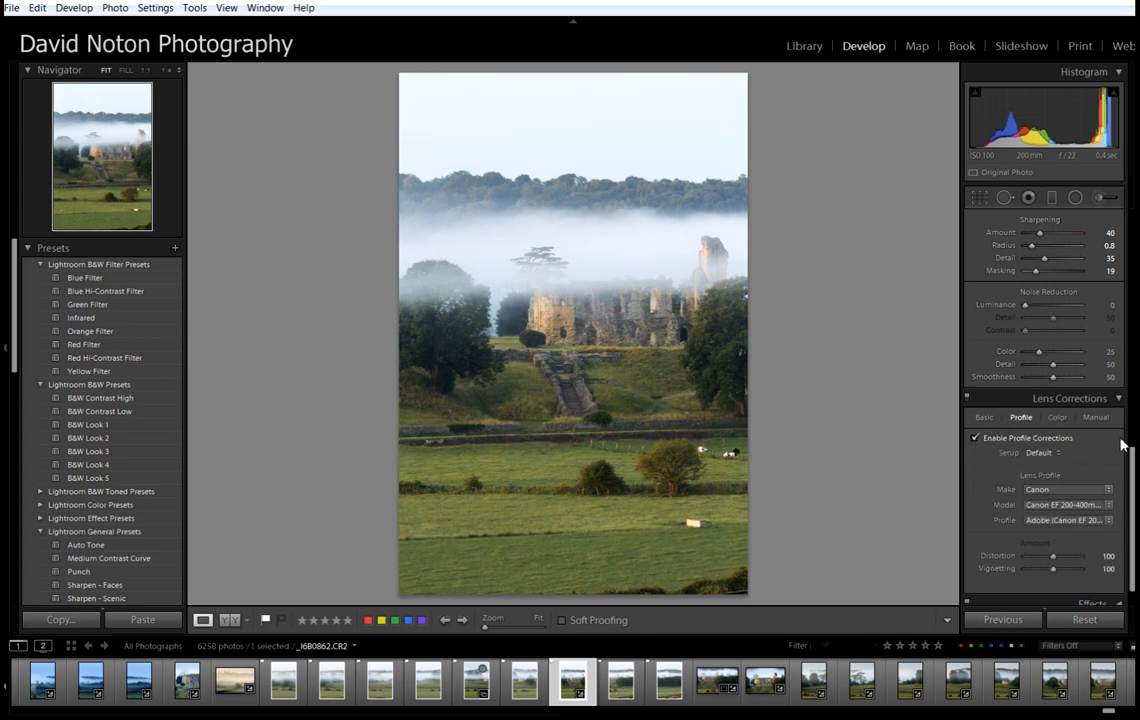
Add a graduated filter from the sky's lower edge down to the castle ruins with Exposure at -0.76
scroll(1132, 484, up, 1)
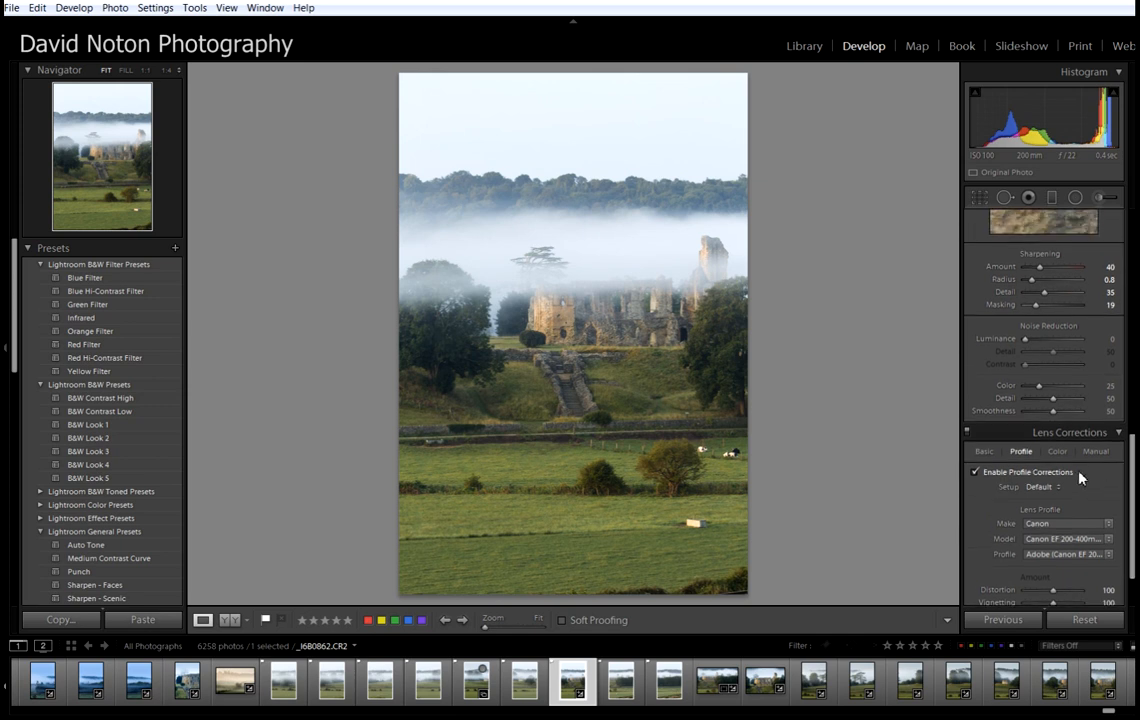
scroll(1128, 408, up, 5)
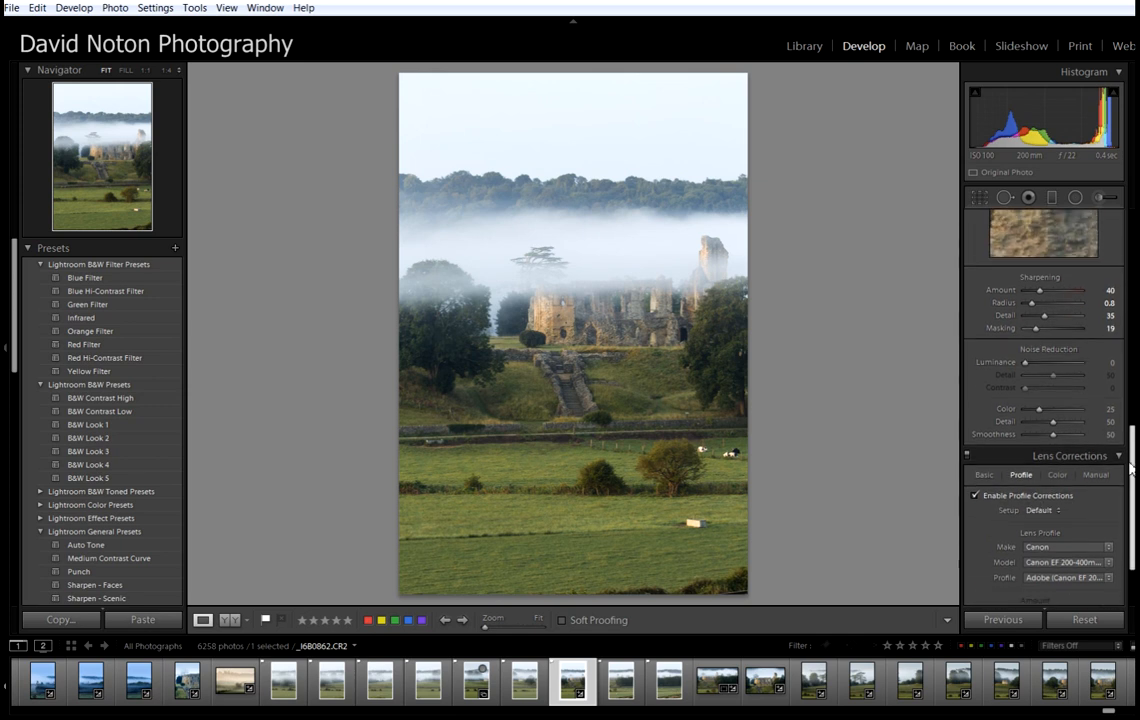
drag(1127, 408, 1132, 253)
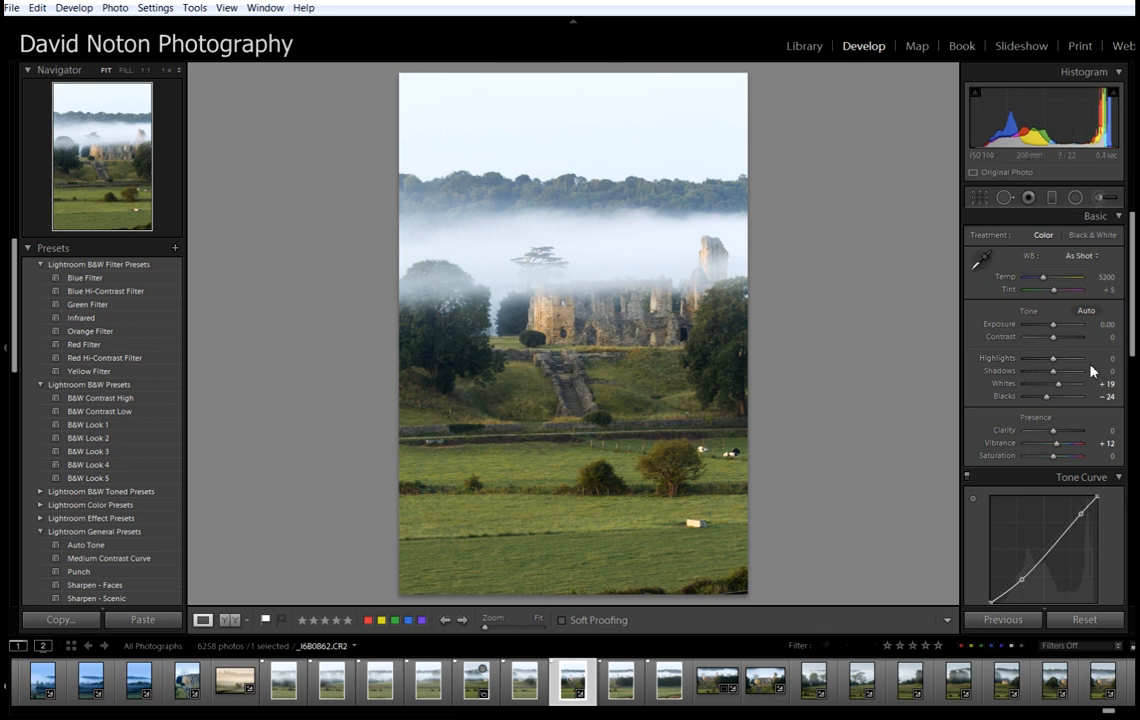
click(1052, 198)
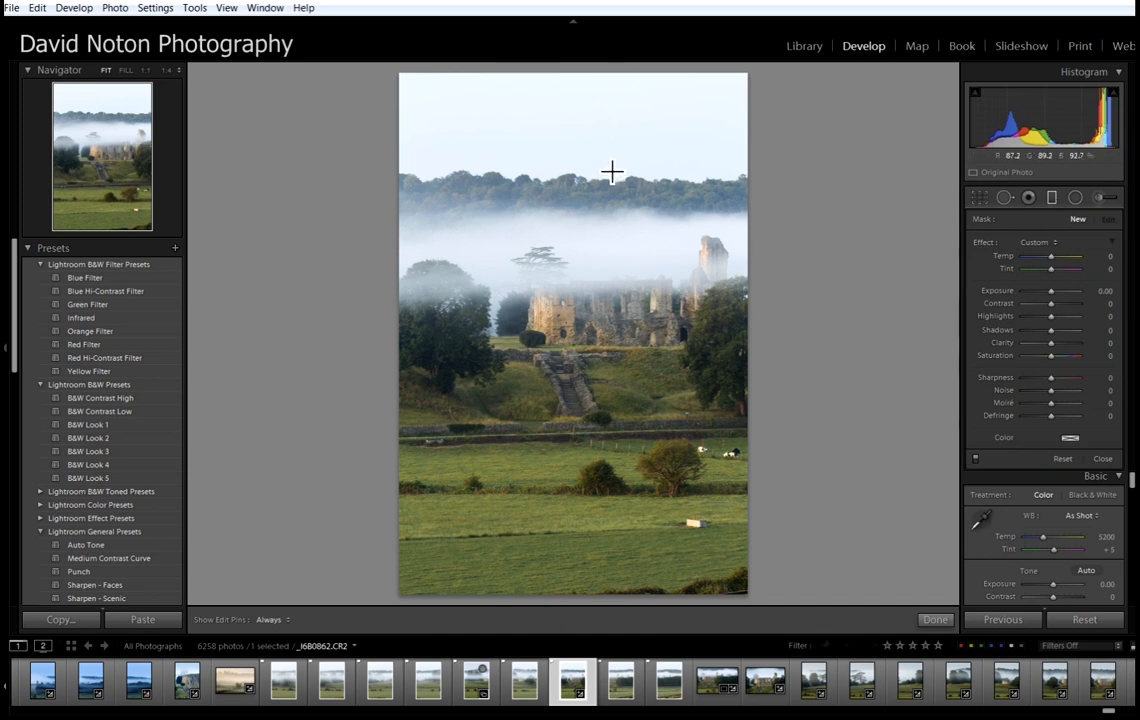
drag(605, 165, 604, 313)
drag(606, 170, 605, 174)
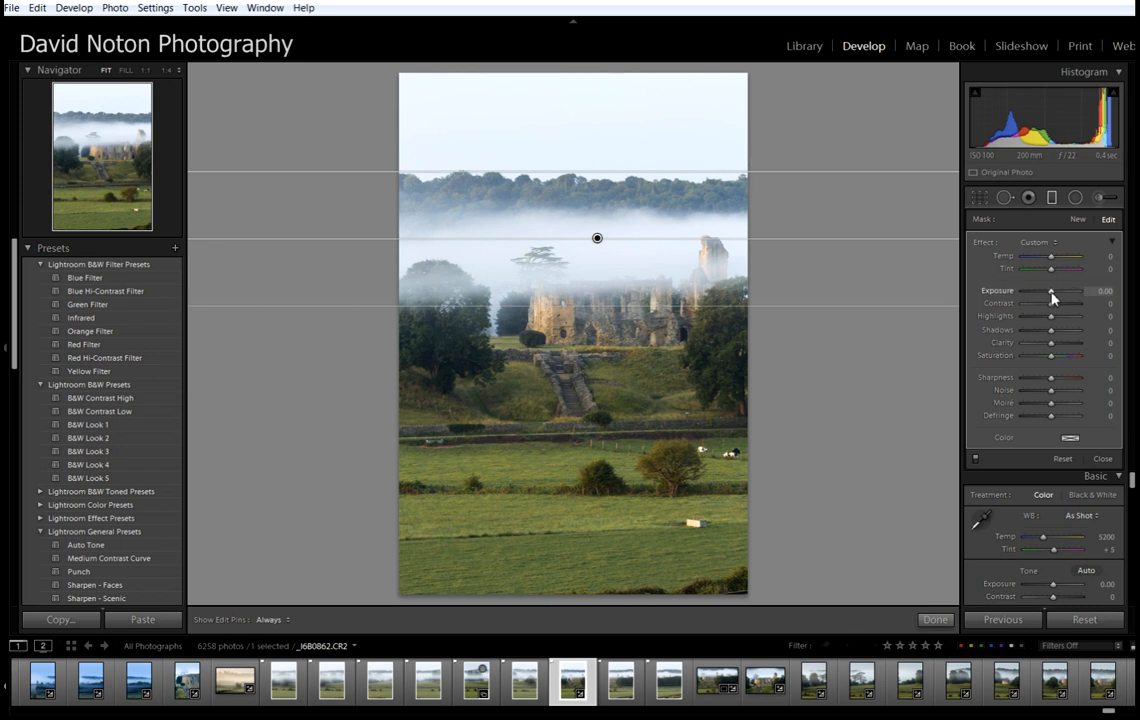
drag(1053, 297, 1049, 297)
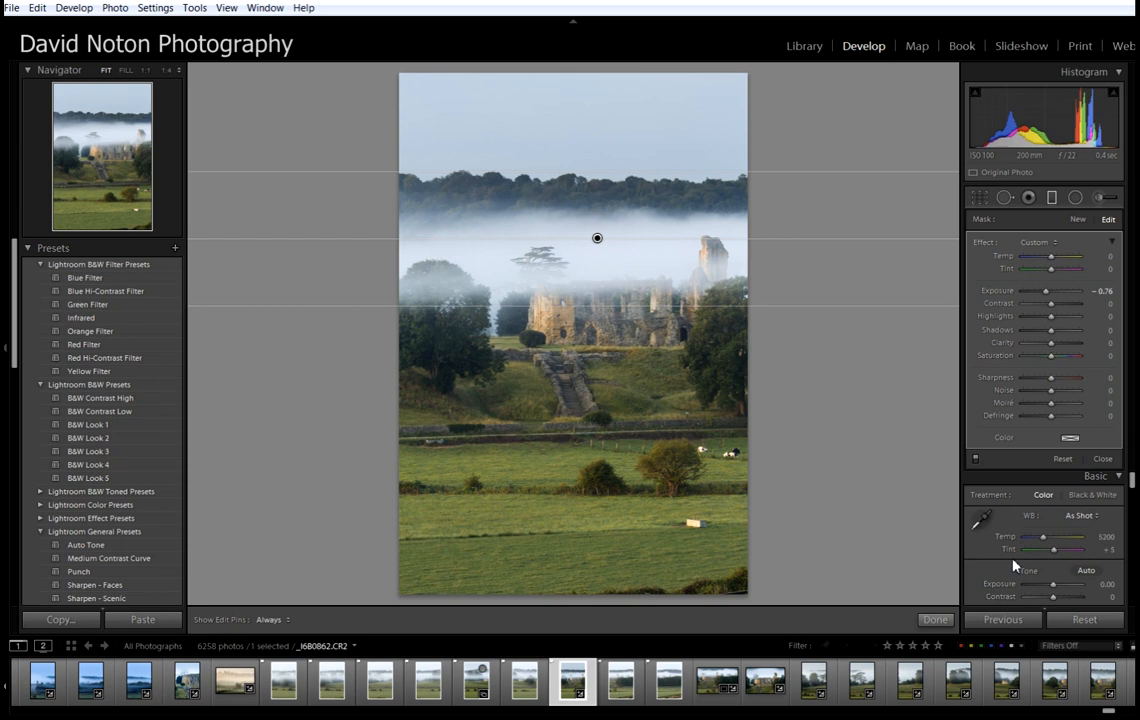
click(935, 620)
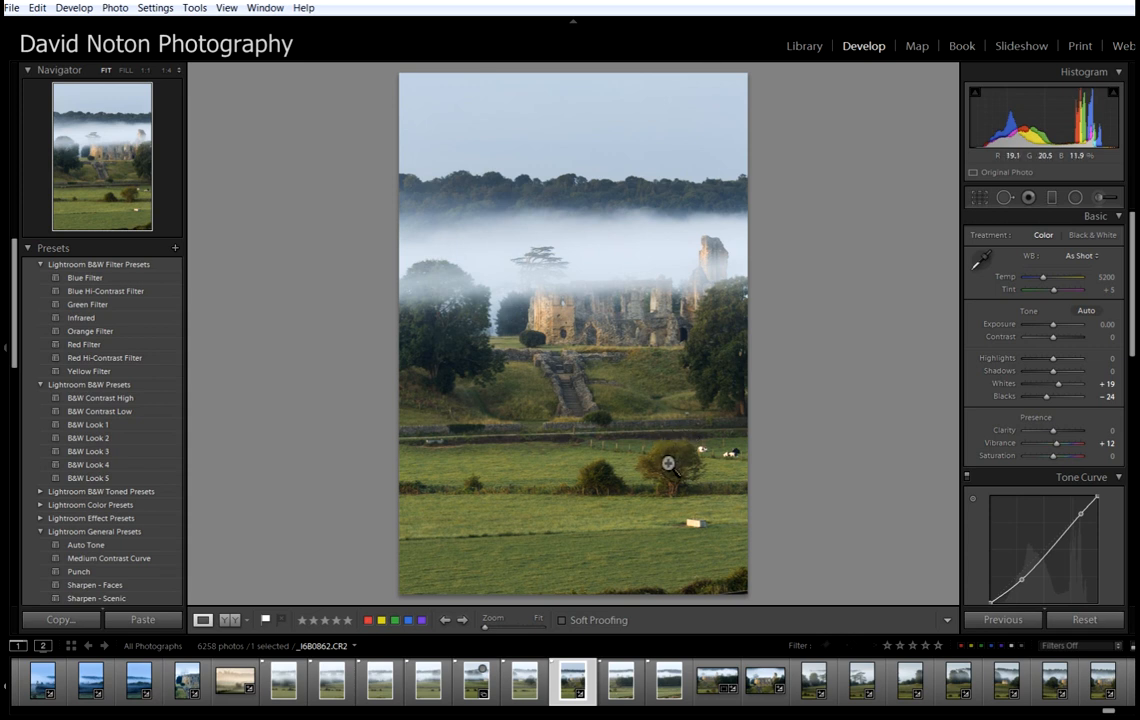
Add the other eight adjacent frames of the misty castle series to the selection and synchronise the edited photo's develop settings to them
ctrl+click(287, 686)
ctrl+click(334, 684)
ctrl+click(381, 684)
ctrl+click(428, 683)
ctrl+click(476, 684)
ctrl+click(524, 684)
ctrl+click(621, 684)
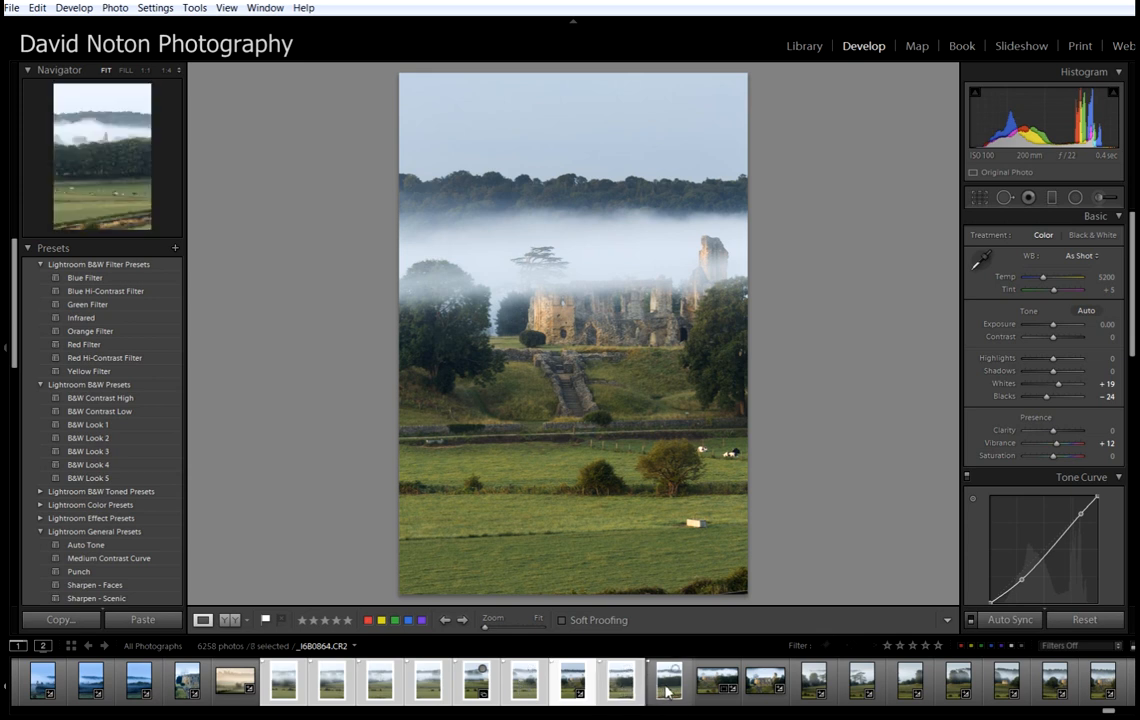
ctrl+click(669, 686)
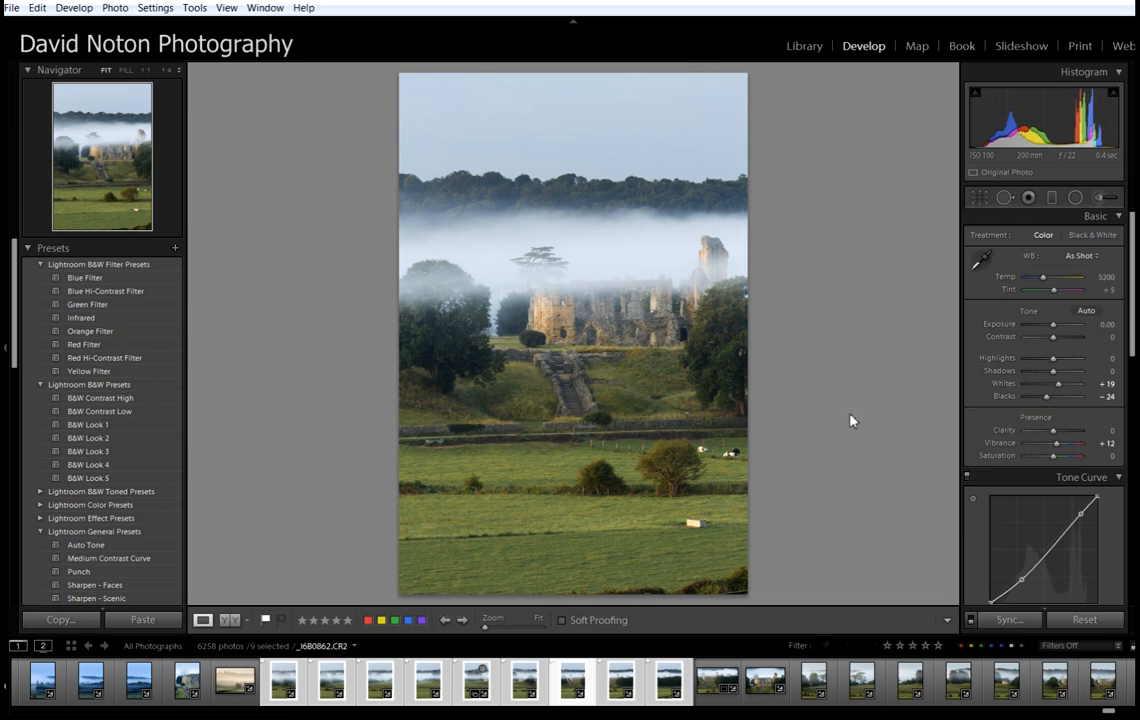
Start an export of the nine selected castle frames from the Library and set the destination folder to C:\Images\processed
click(804, 46)
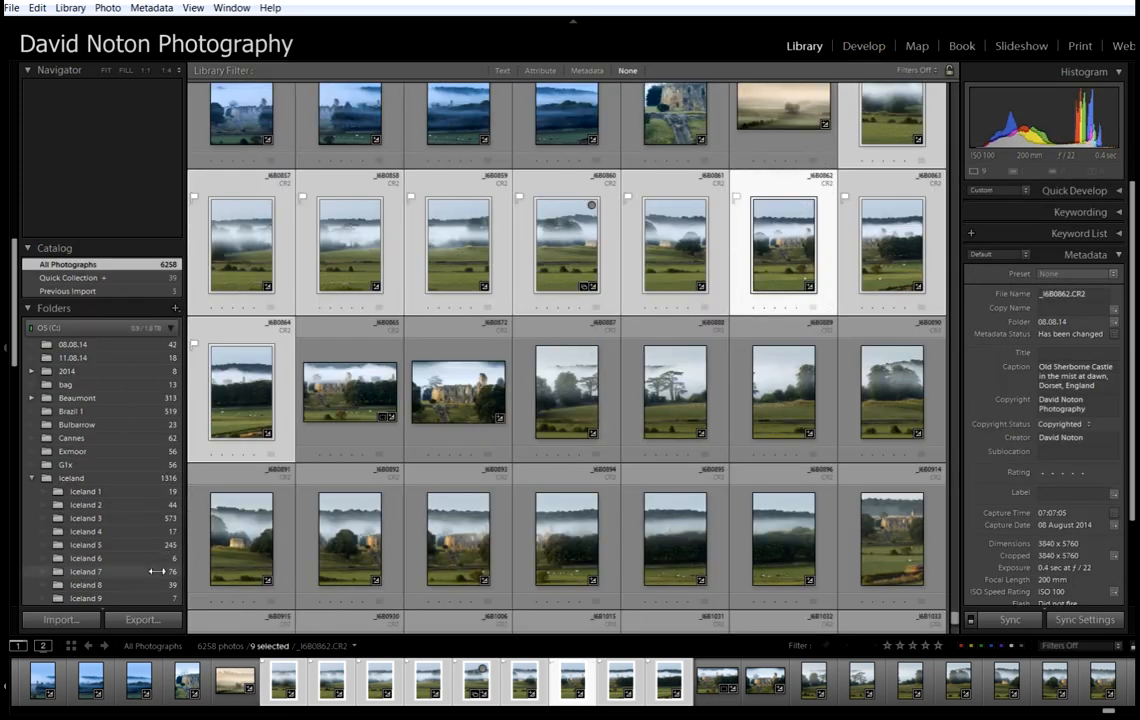
click(142, 620)
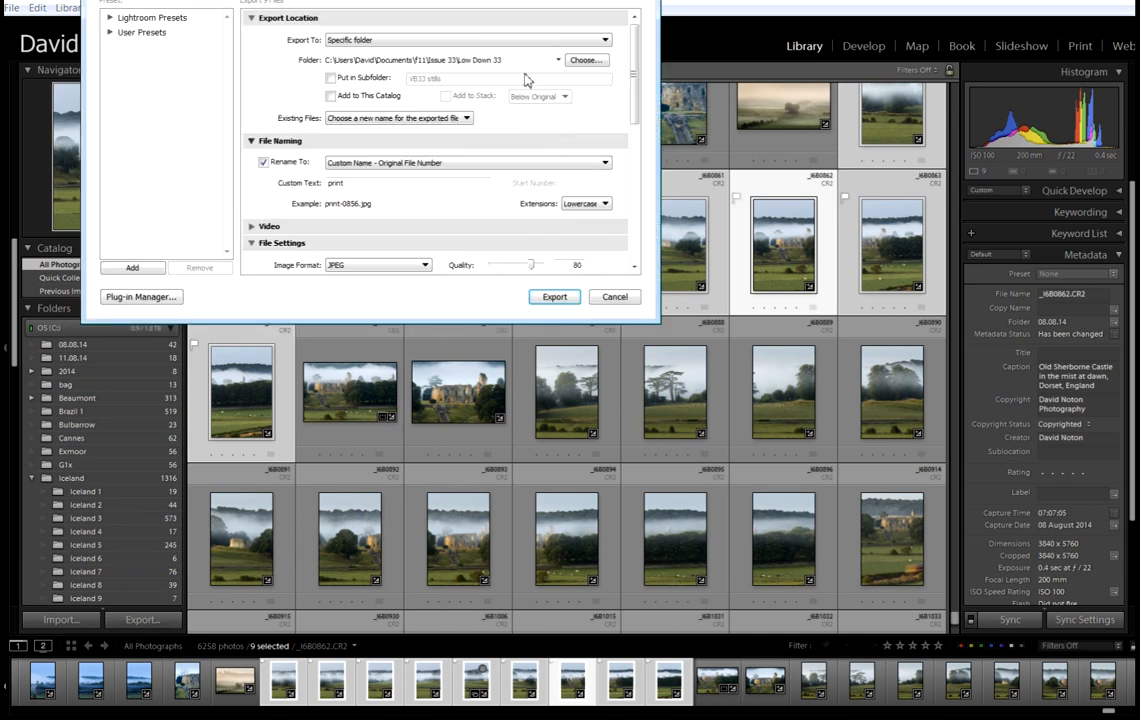
click(586, 61)
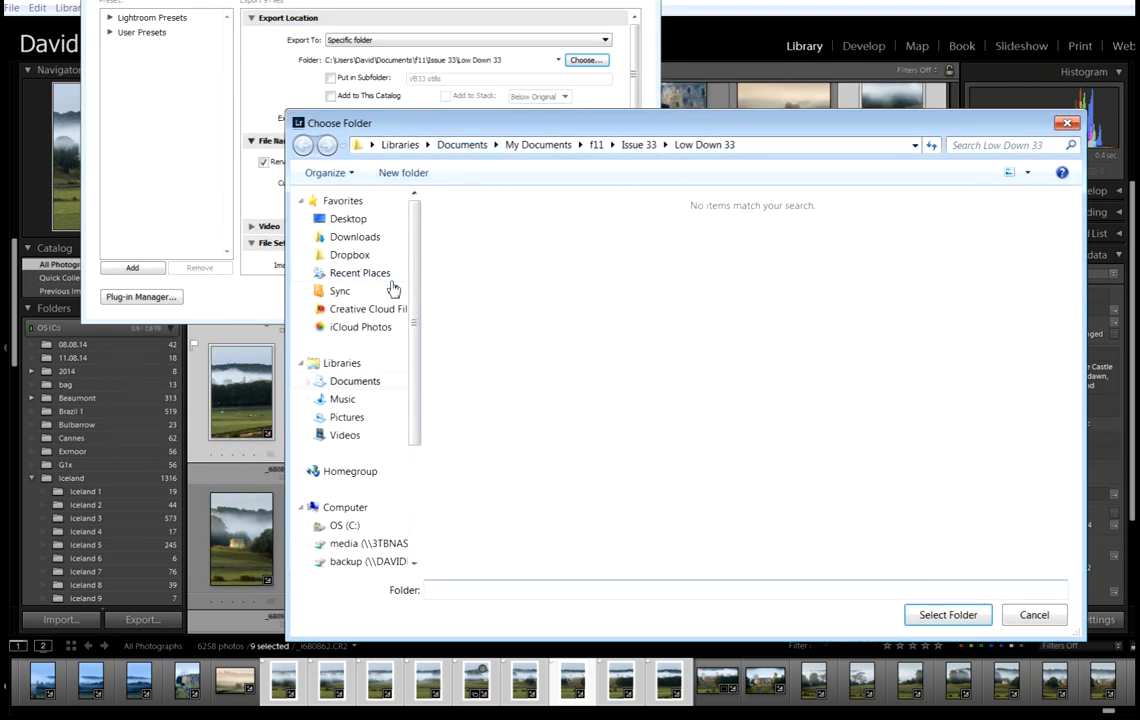
click(330, 526)
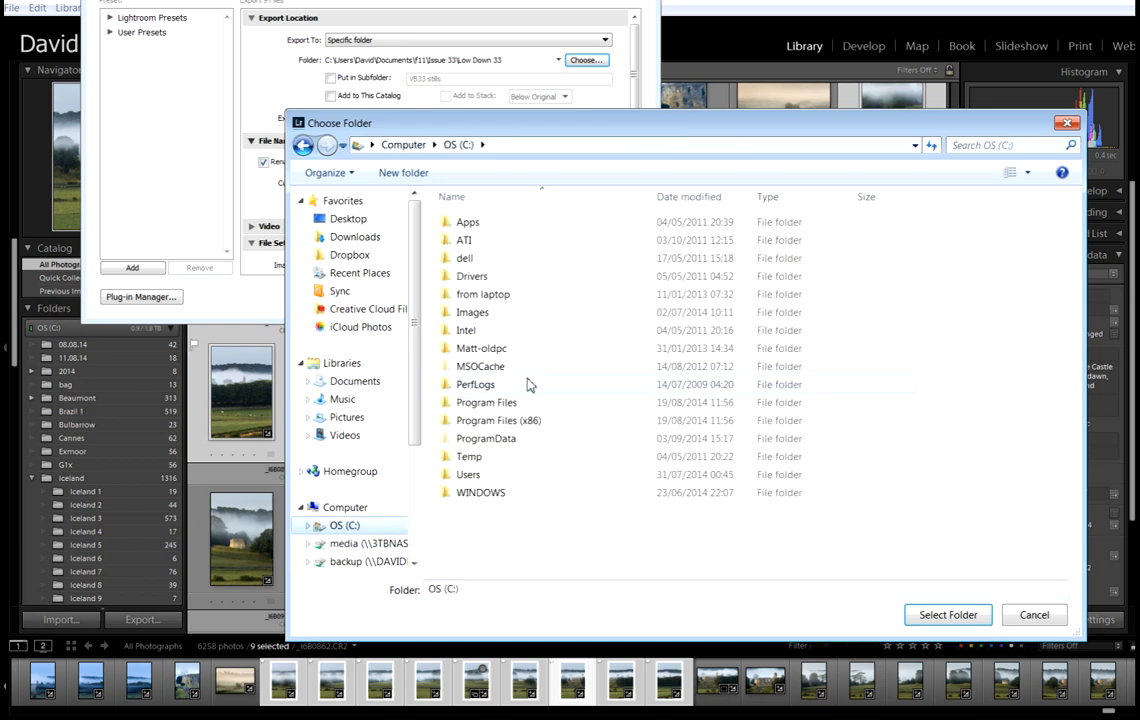
double_click(468, 314)
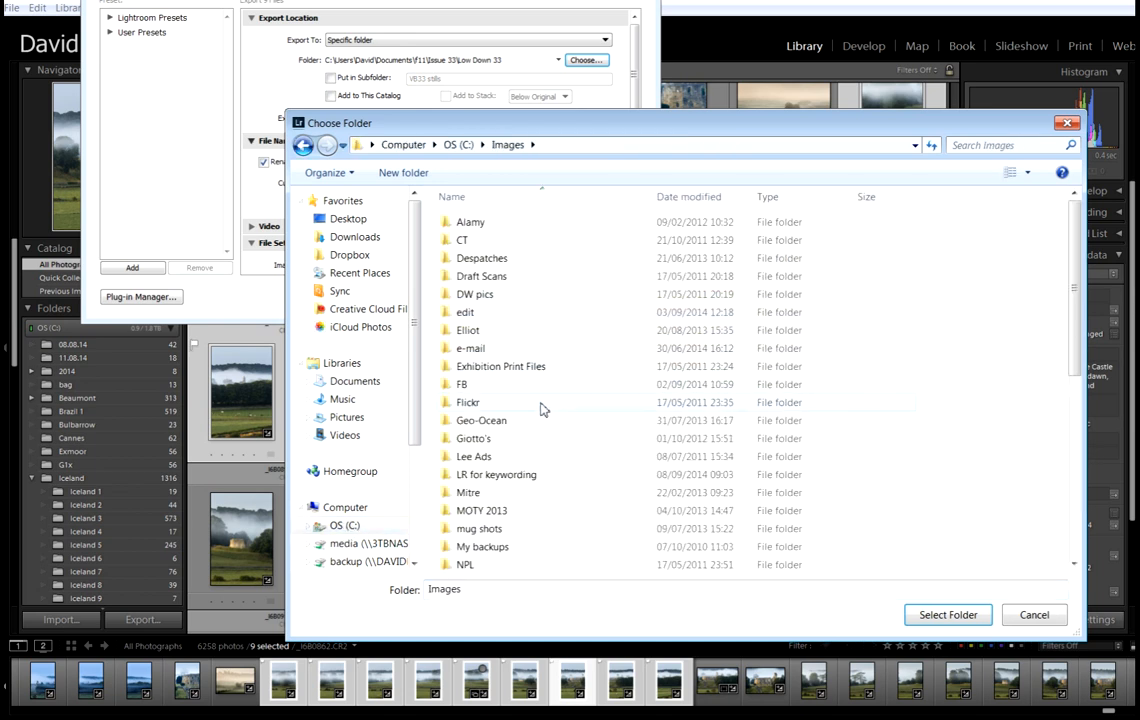
drag(1076, 332, 990, 438)
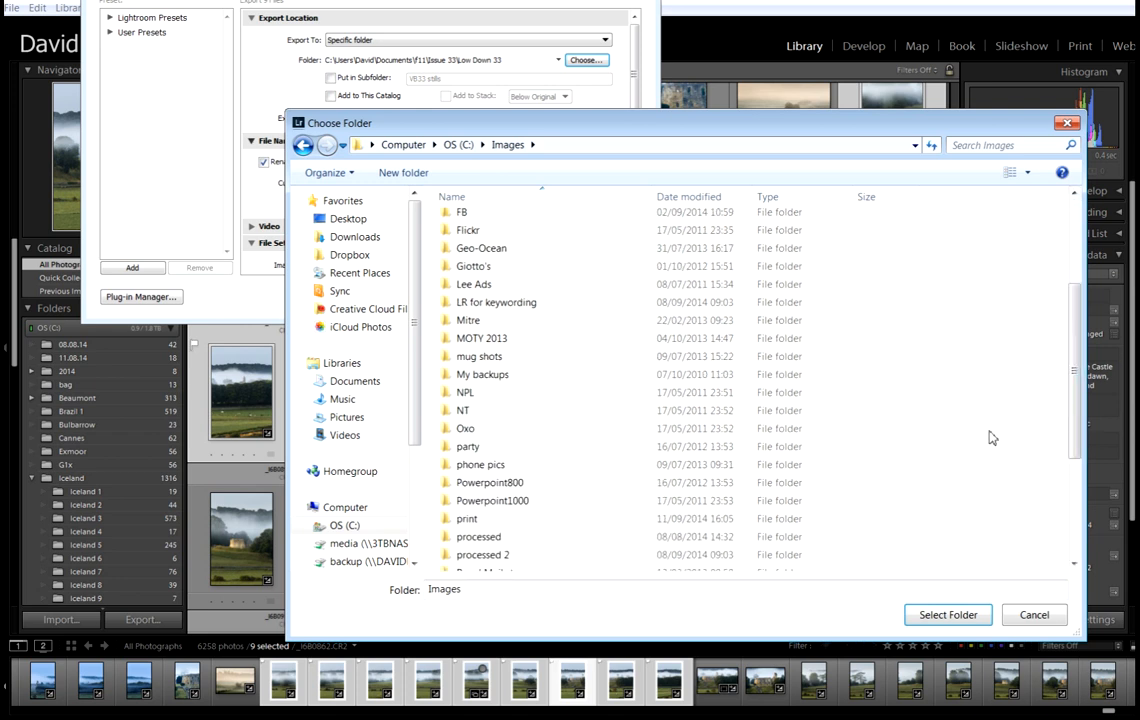
click(480, 538)
click(940, 614)
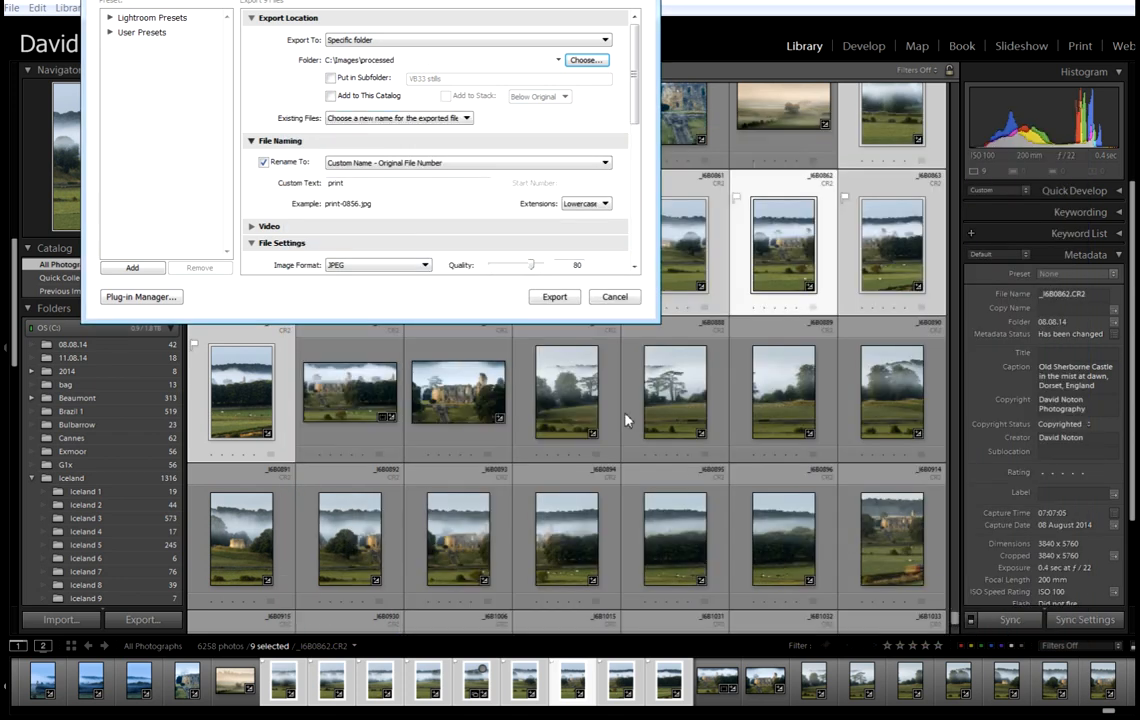
Put the exported files in a subfolder named "Sherborne pano"
drag(393, 0, 674, 153)
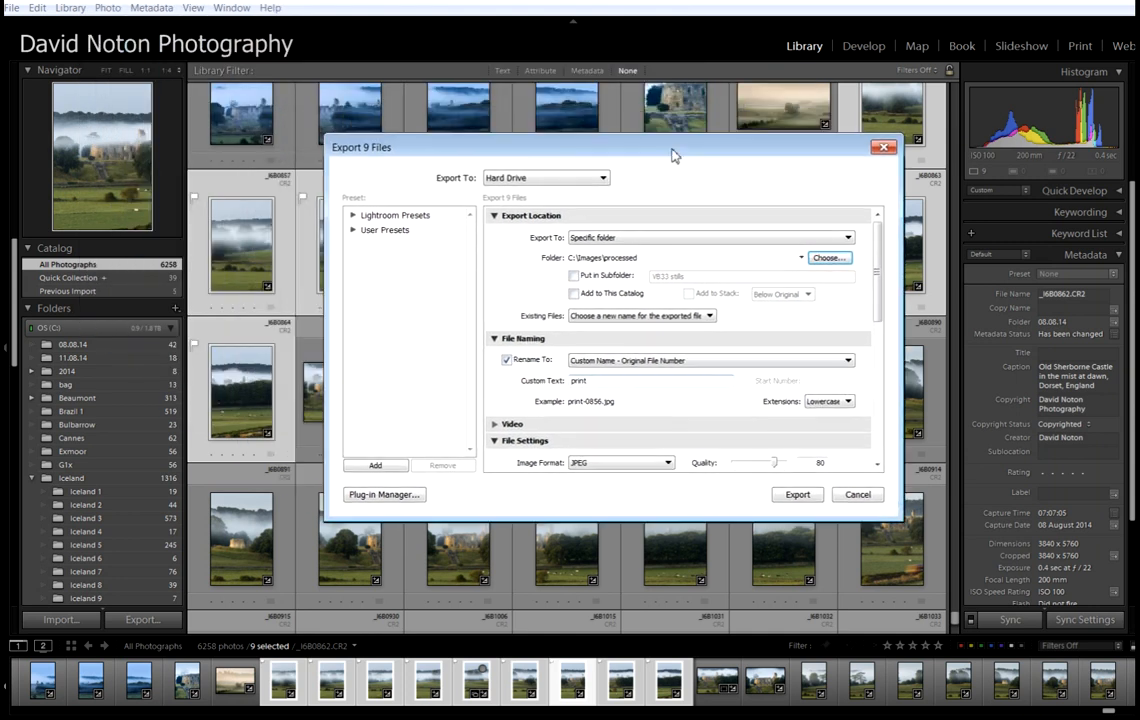
click(572, 275)
click(700, 274)
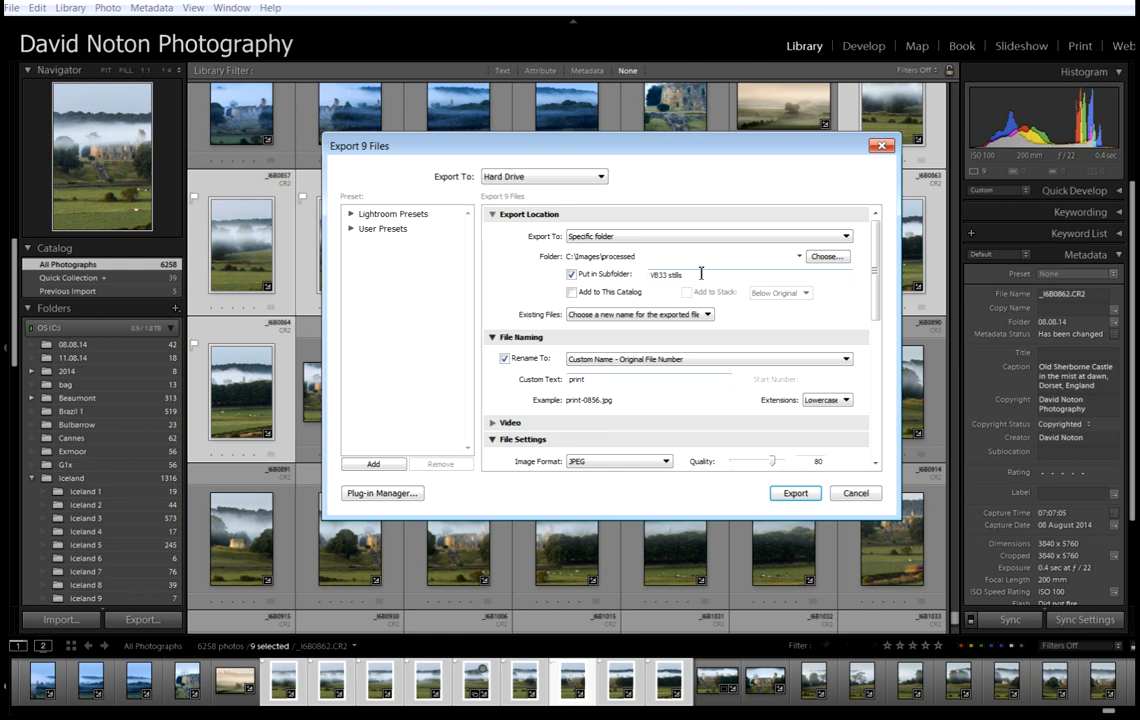
text(Sherborne pano)
Keep the exported files renamed by Custom Name - Original File Number and set the custom text to "sher"
click(505, 359)
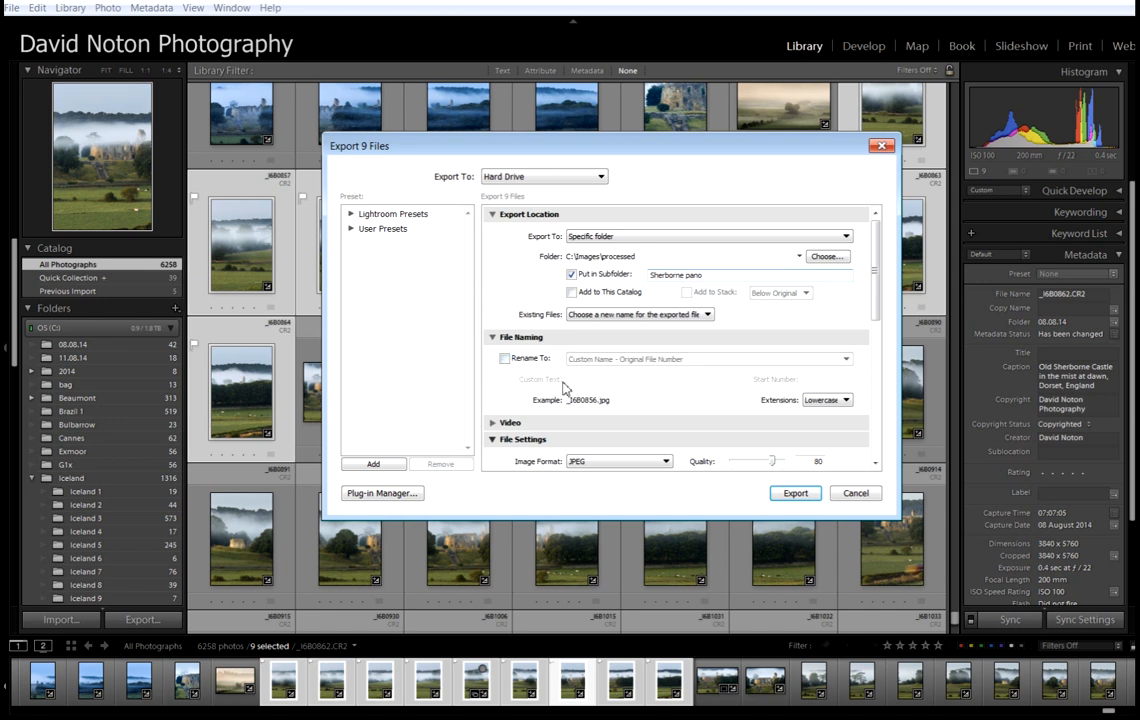
click(505, 359)
double_click(594, 379)
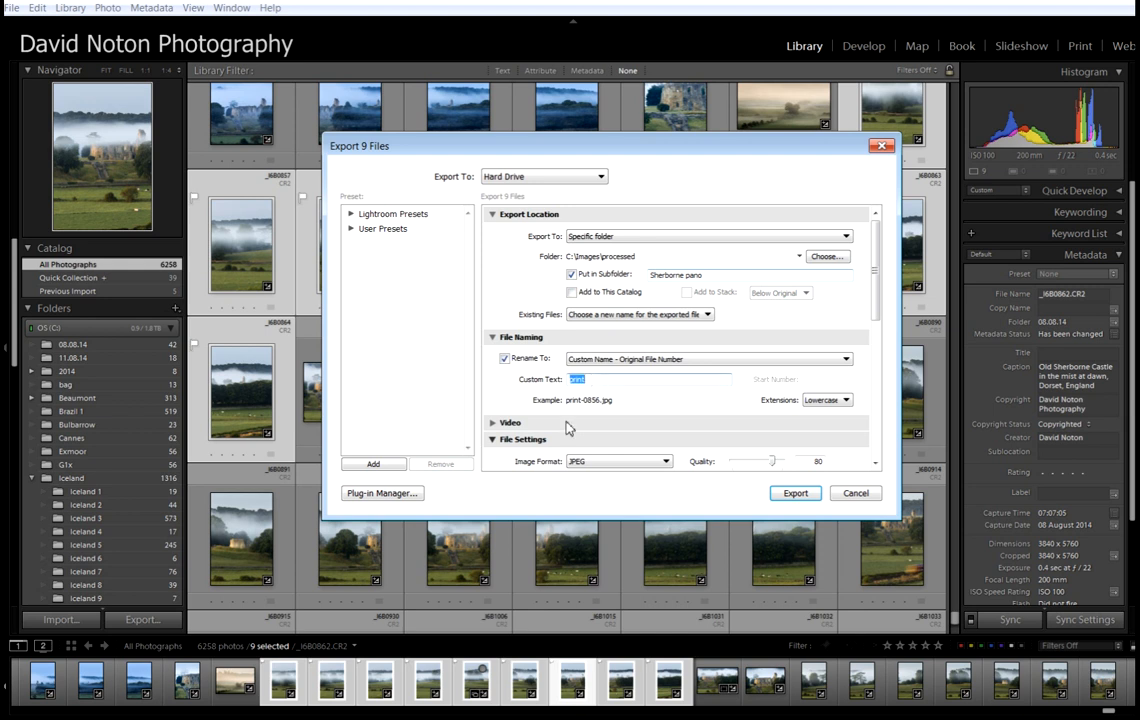
text(sher)
Set the export image format to TIFF, keeping the ProPhoto RGB colour space
drag(880, 280, 878, 318)
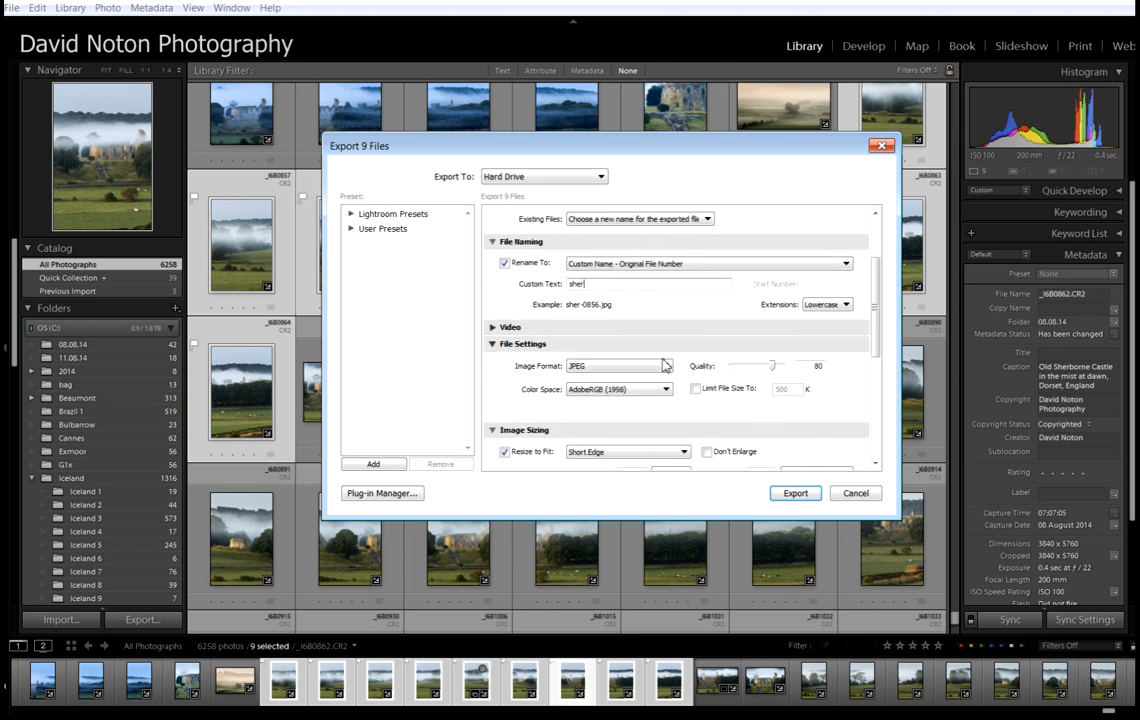
click(663, 368)
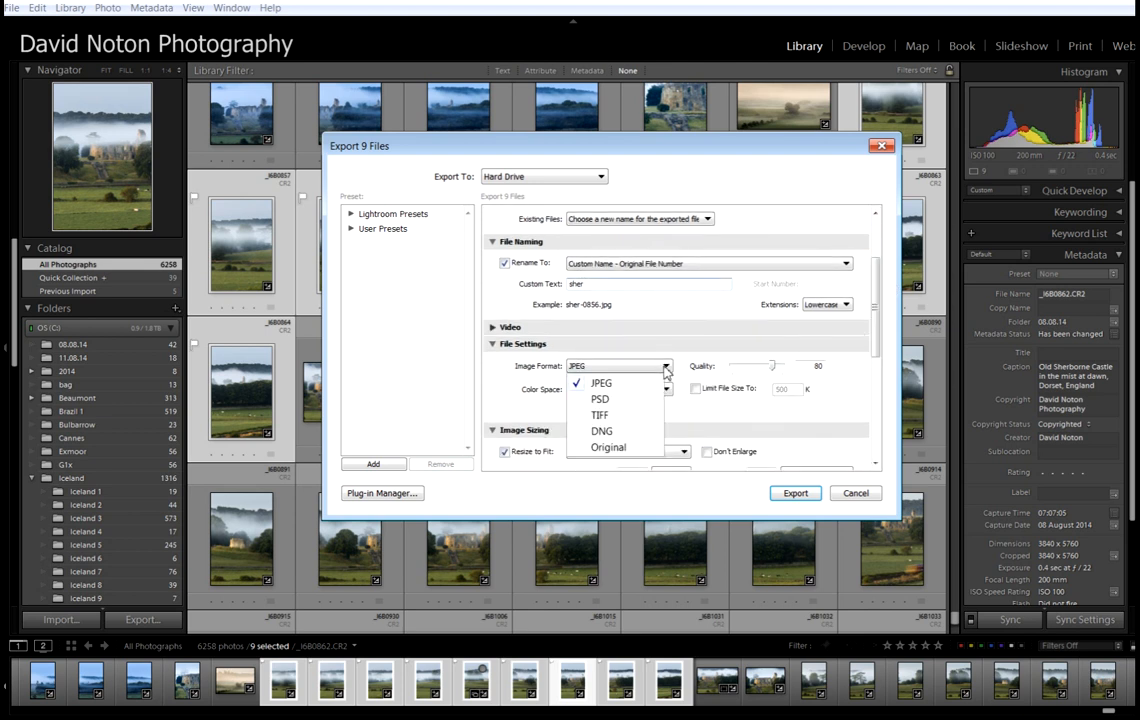
click(622, 412)
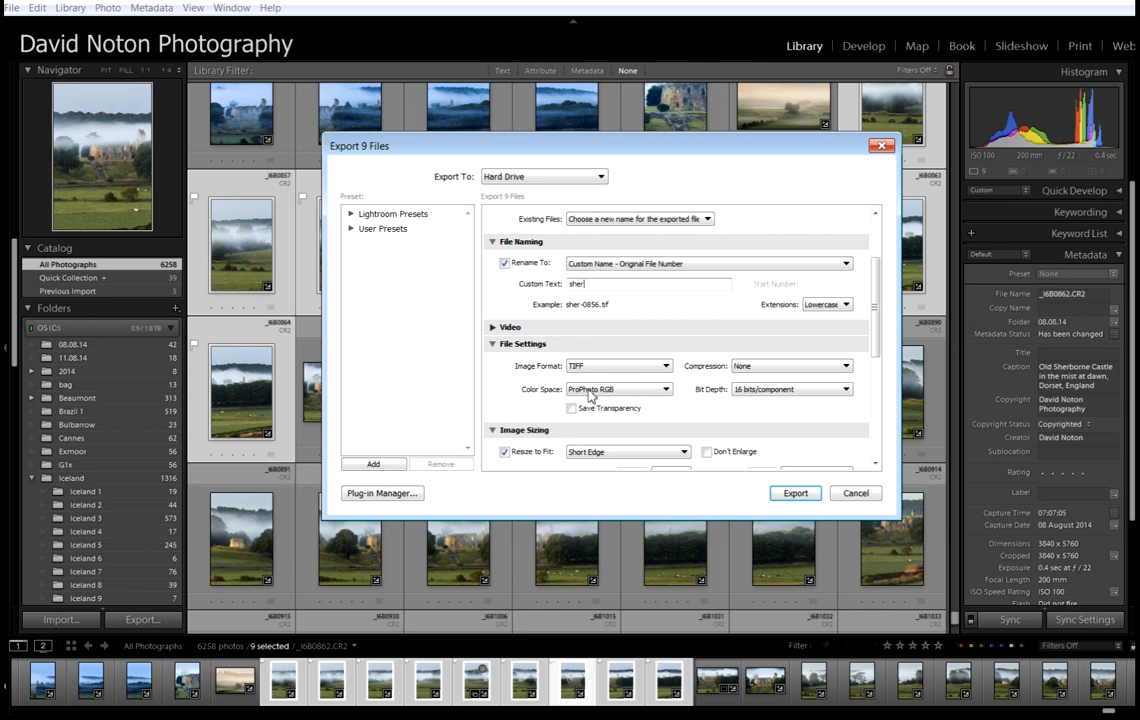
click(664, 389)
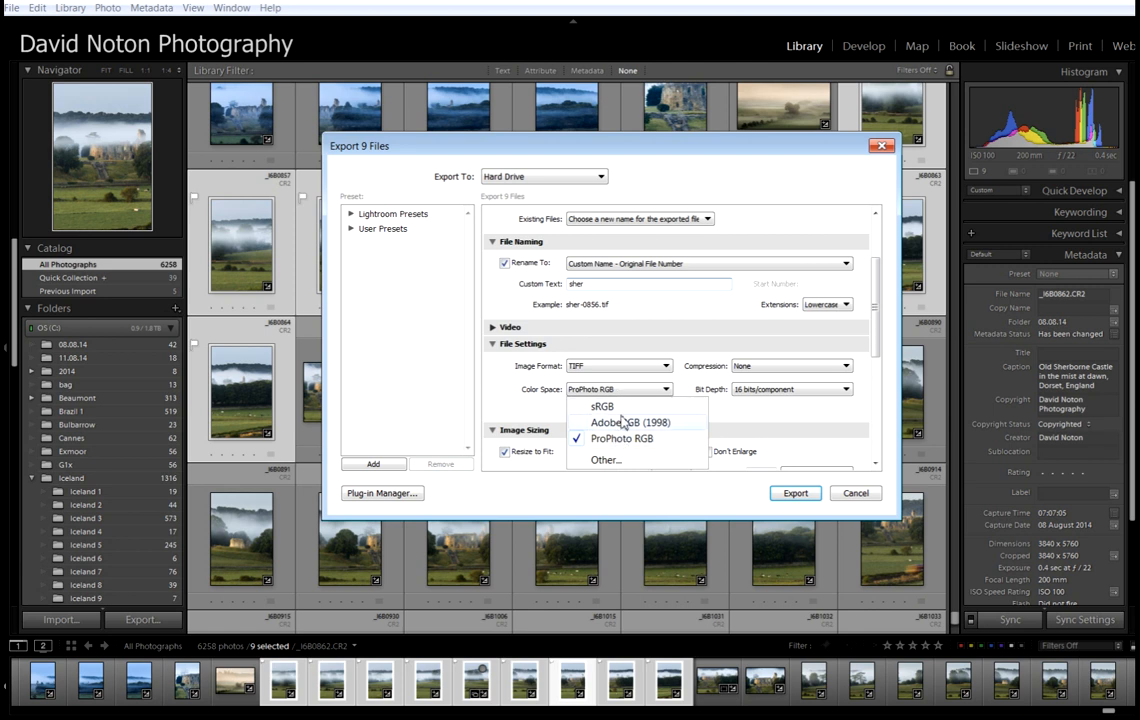
click(627, 393)
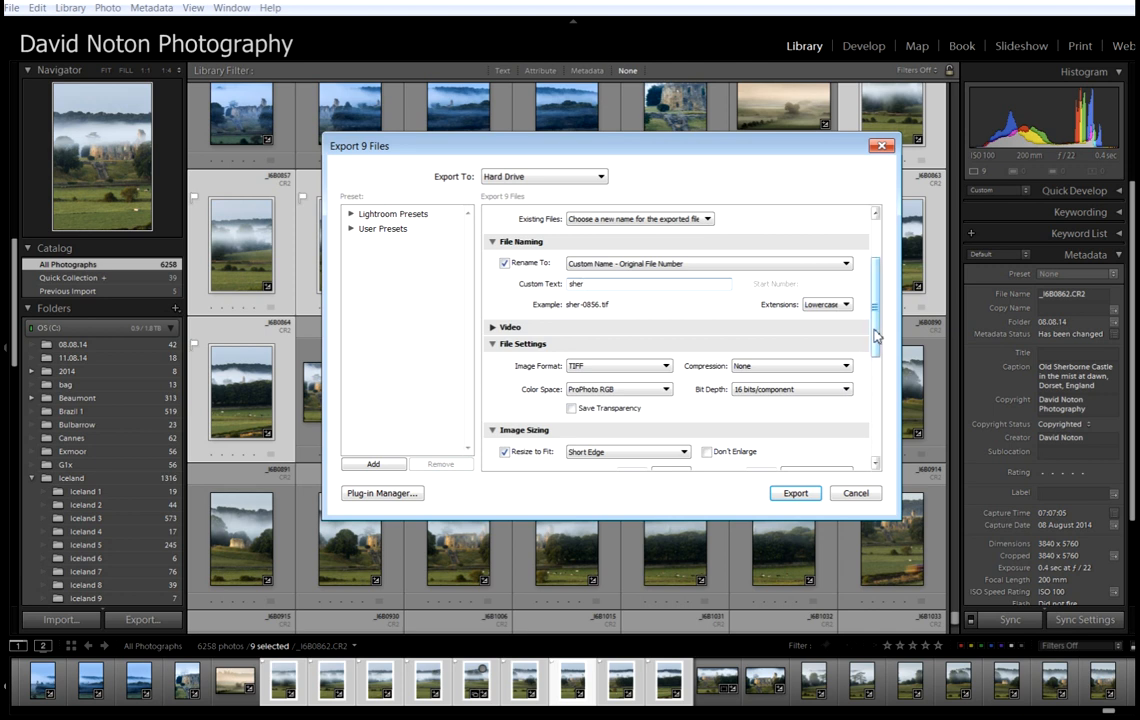
Disable Resize to Fit and output sharpening for the export, and set the resolution to 300 pixels per inch
scroll(876, 337, down, 3)
click(508, 382)
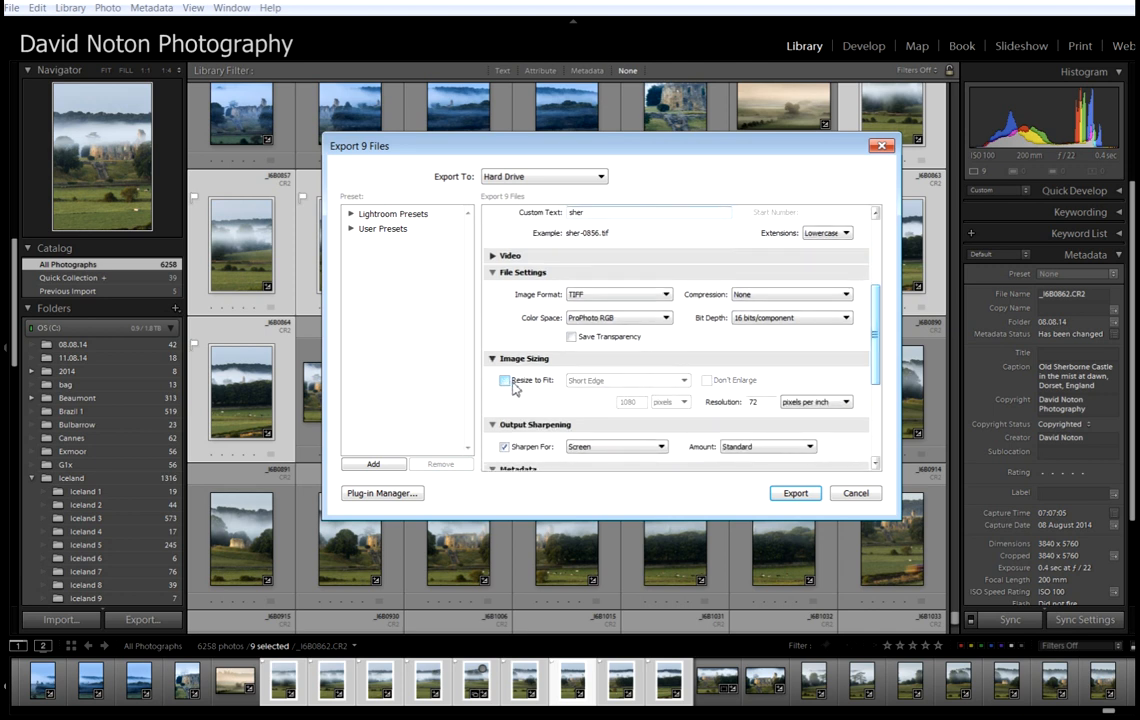
double_click(752, 401)
scroll(876, 356, down, 3)
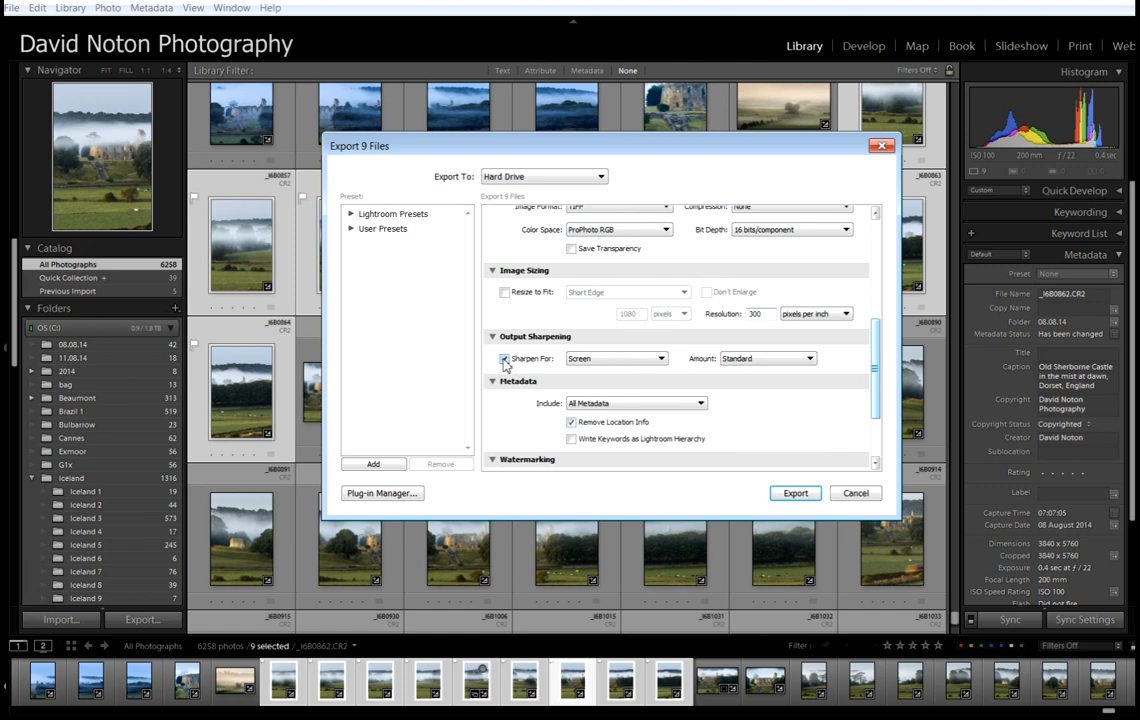
click(505, 359)
Set the exported files to open in Adobe Photoshop CC after export and run the export
scroll(877, 357, down, 3)
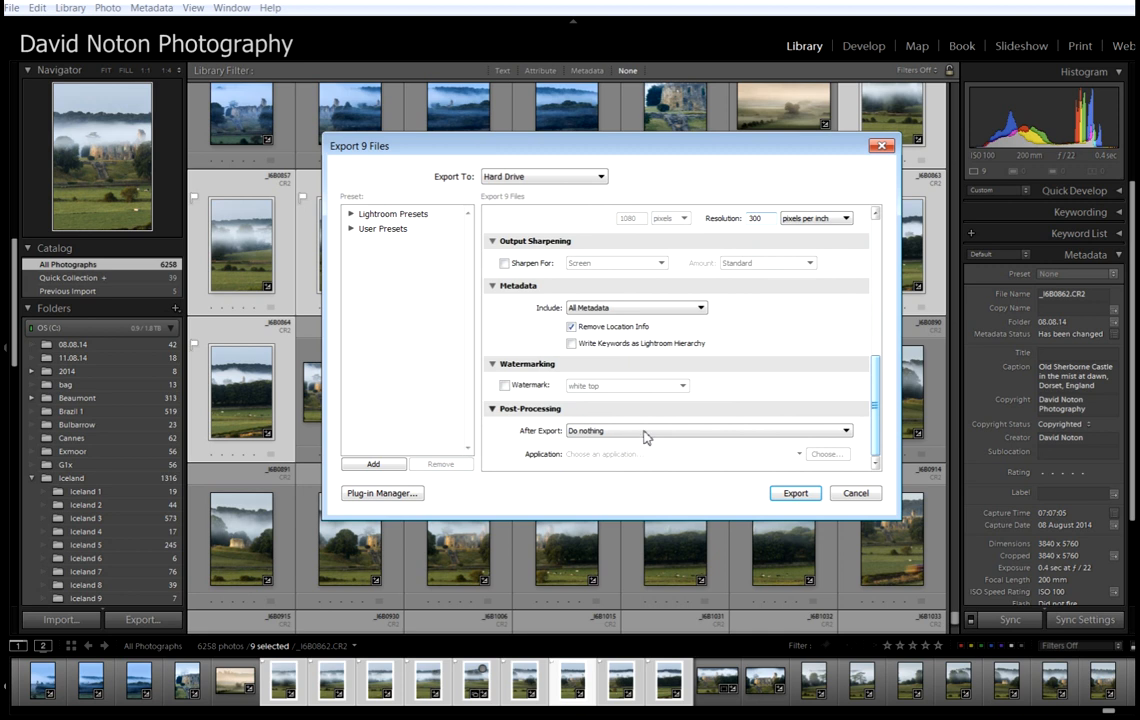
click(846, 431)
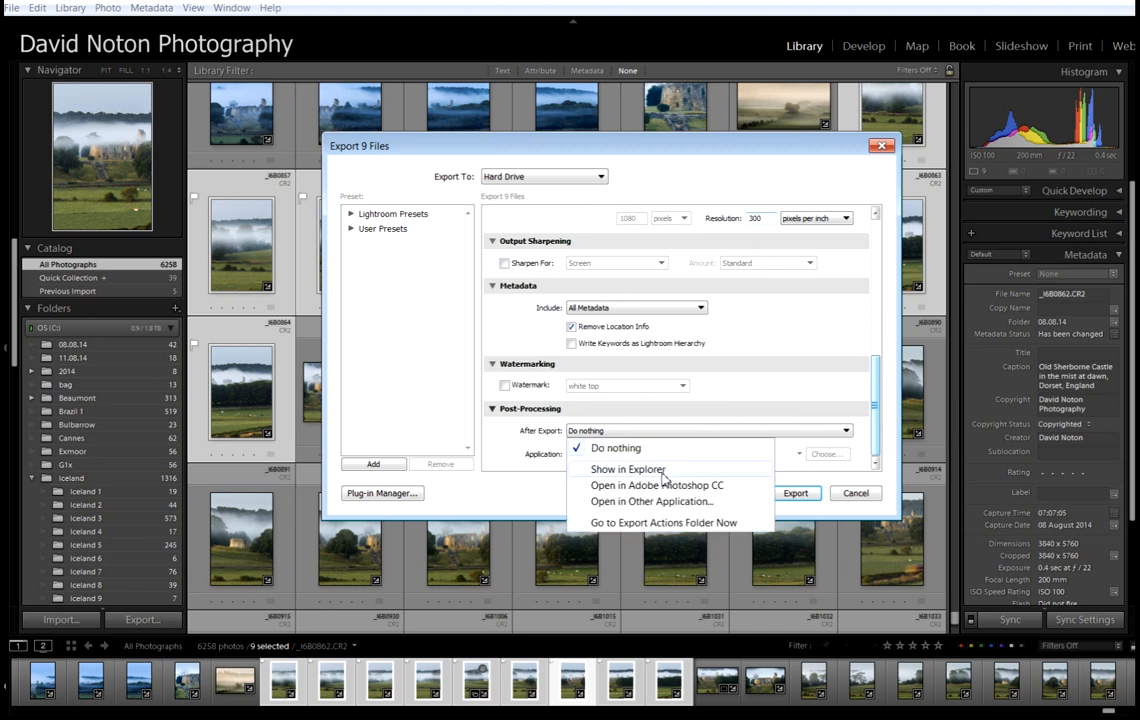
click(657, 487)
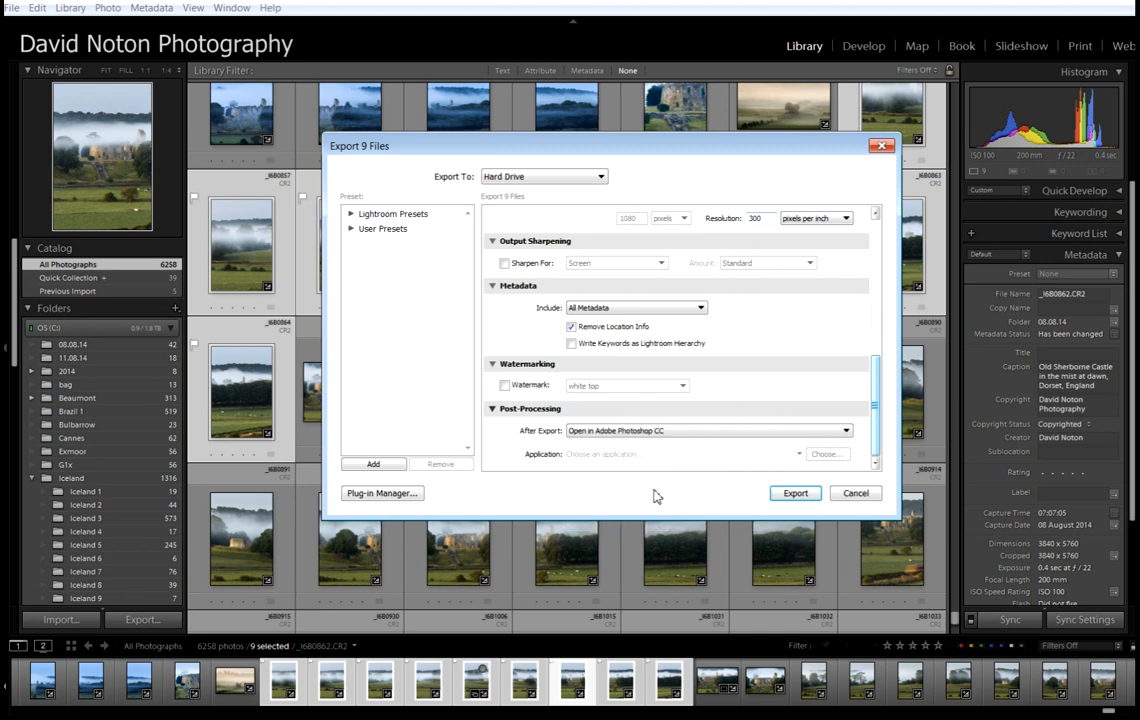
click(797, 494)
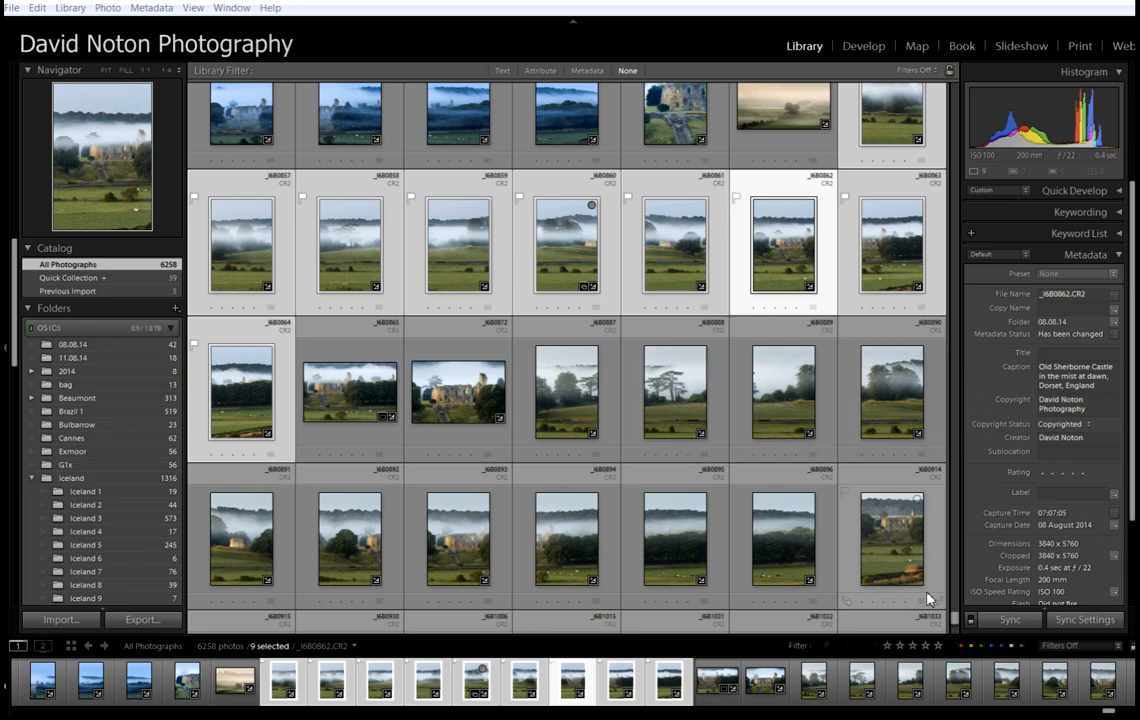
Return to the Develop module with the edited castle photo still active
click(958, 613)
drag(957, 608, 956, 618)
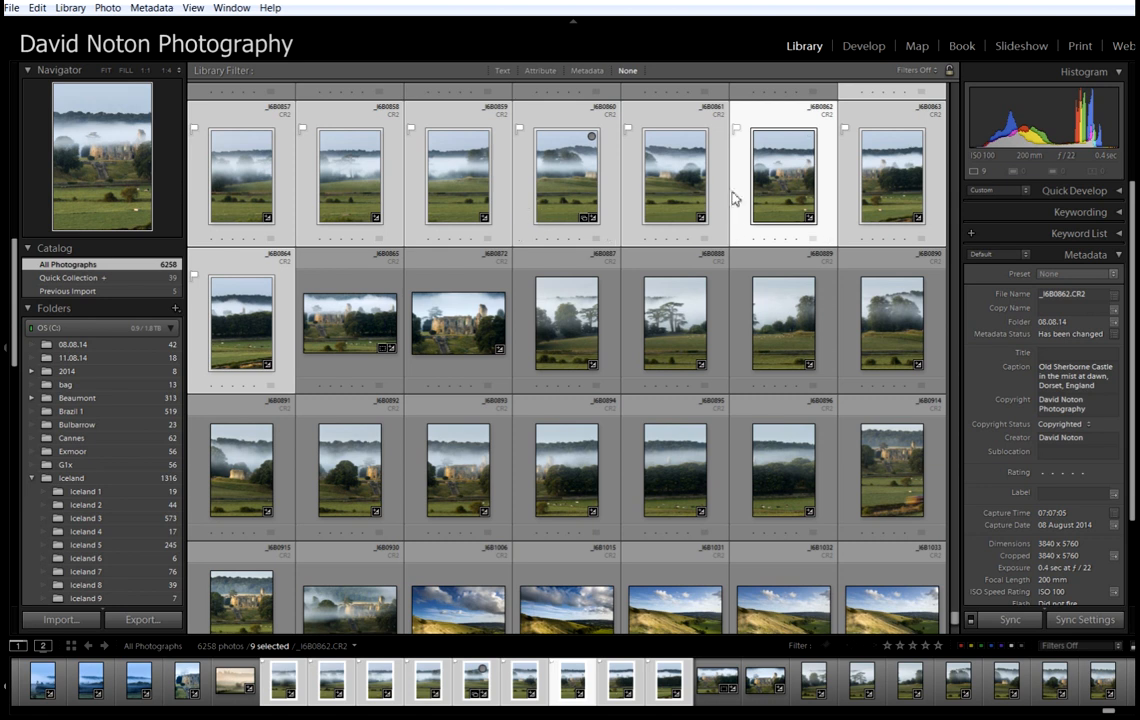
click(862, 45)
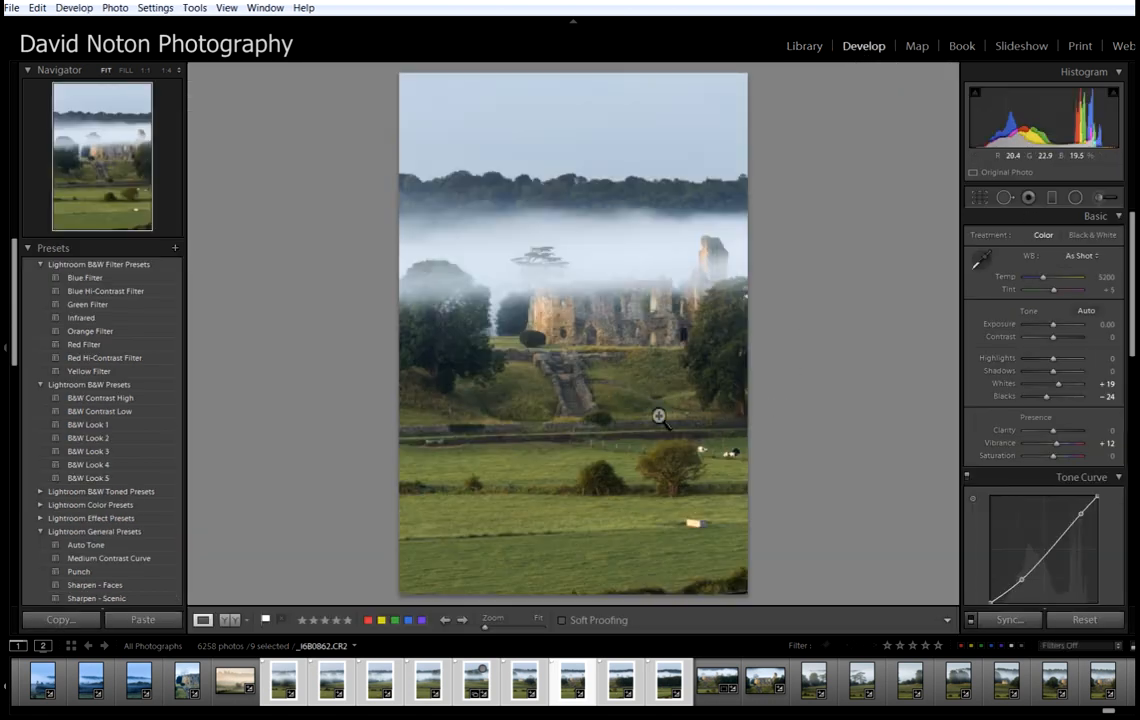